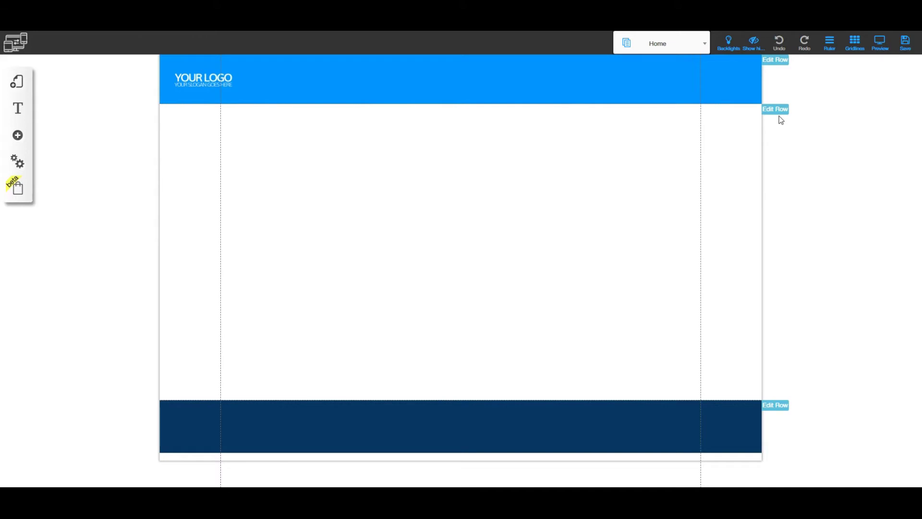
Set both the left and right columns of the middle row to a width of 6
left_click_drag(781, 120, 309, 210)
left_click(501, 210)
left_click(488, 265)
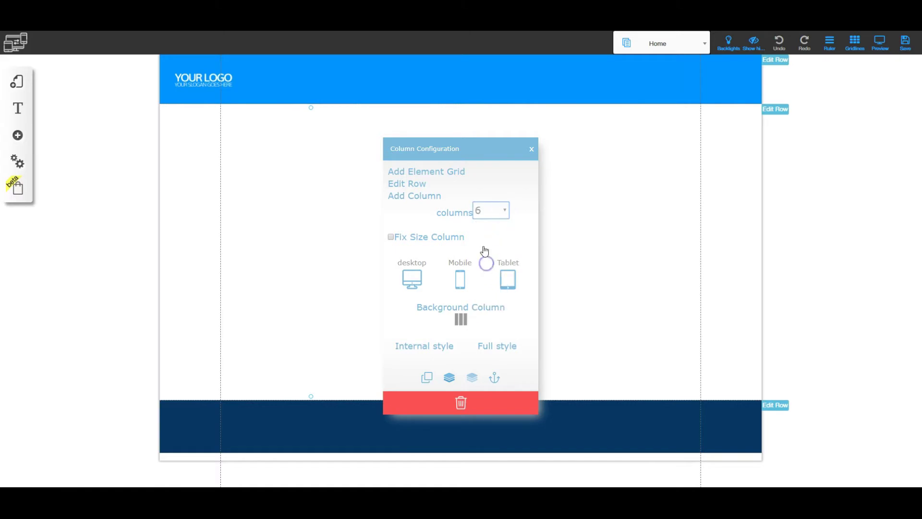
left_click(597, 201)
left_click(501, 194)
left_click(487, 249)
left_click(533, 138)
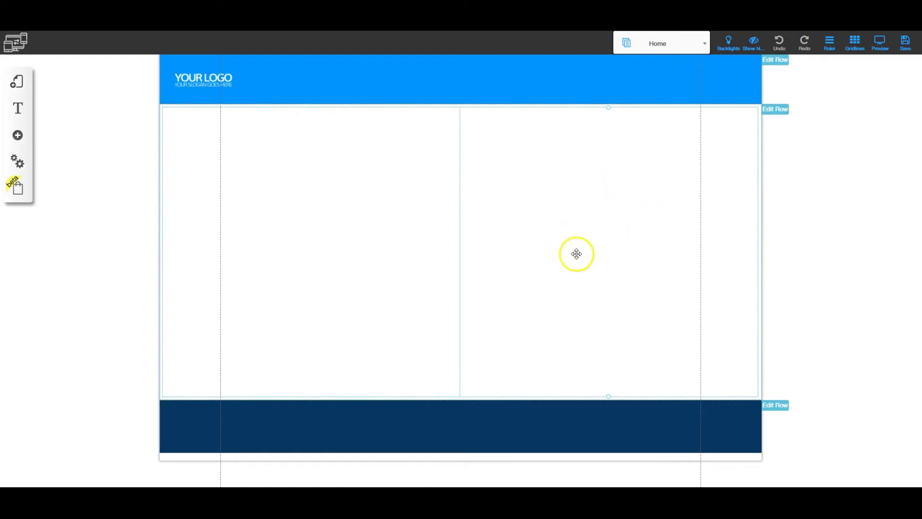
Set the right column of the middle row to a width of 7
left_click(604, 209)
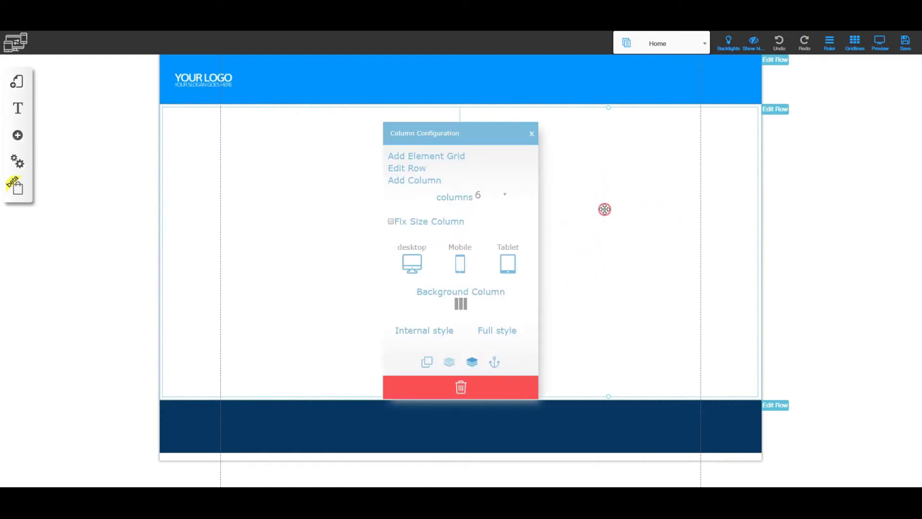
left_click(504, 195)
left_click(498, 253)
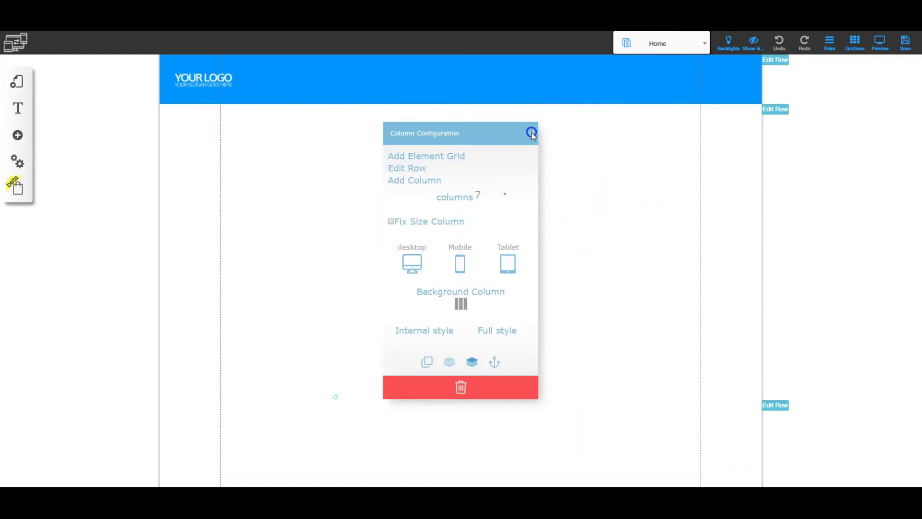
left_click(531, 132)
scroll(519, 247, "down", 2)
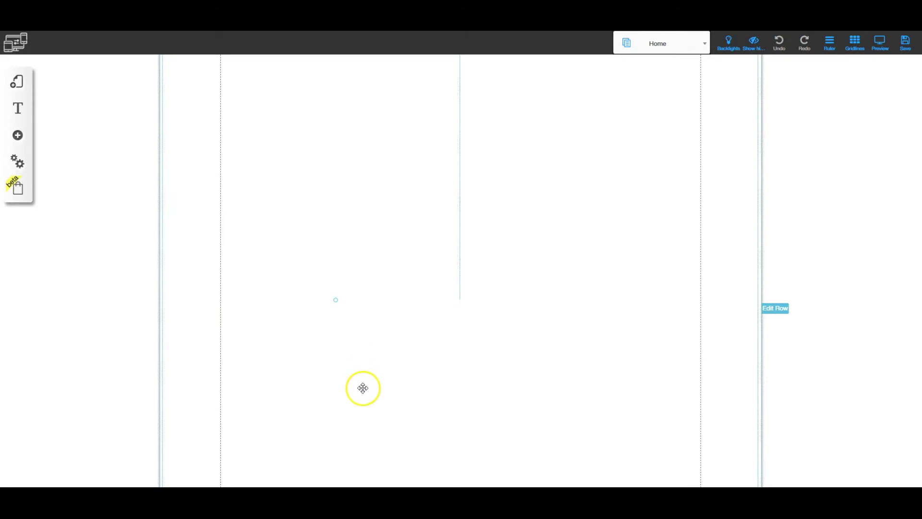
scroll(368, 386, "down", 2)
Delete the wrapped 7-wide column and duplicate the remaining 6-wide column in the middle row
left_click(387, 398)
left_click(461, 388)
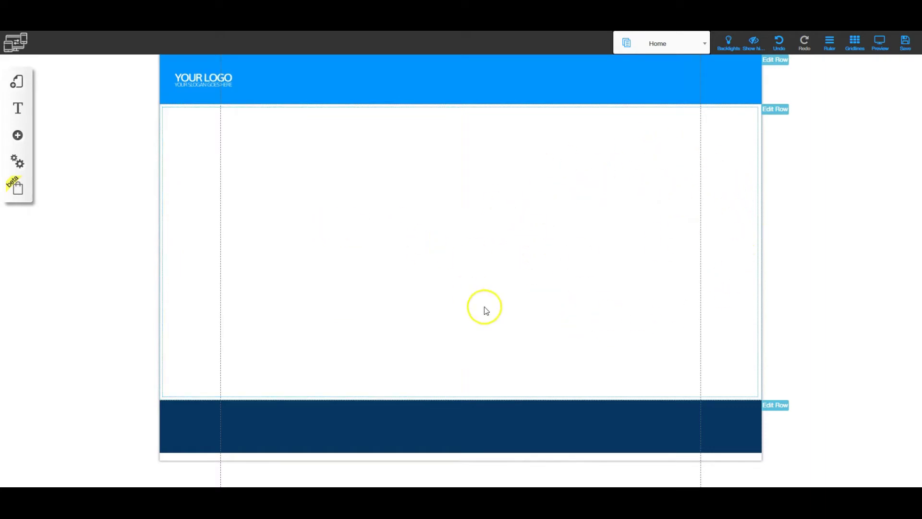
left_click(331, 219)
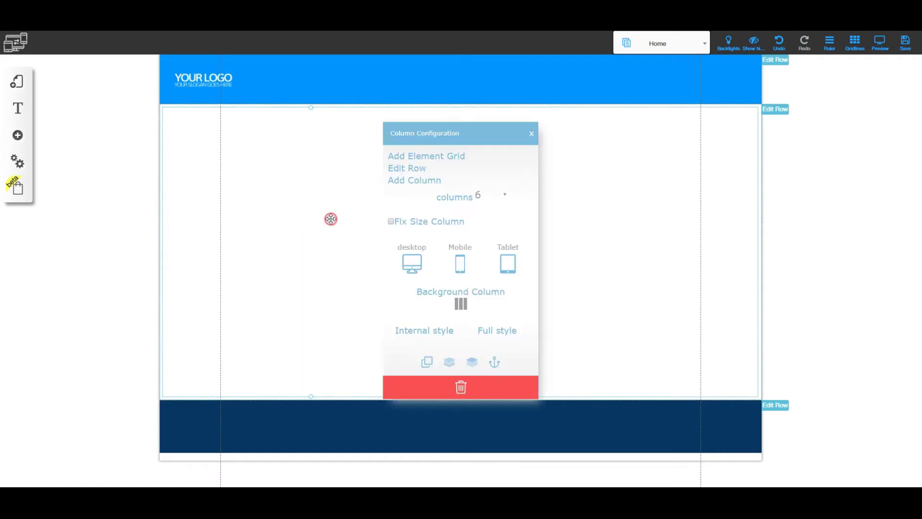
left_click(428, 362)
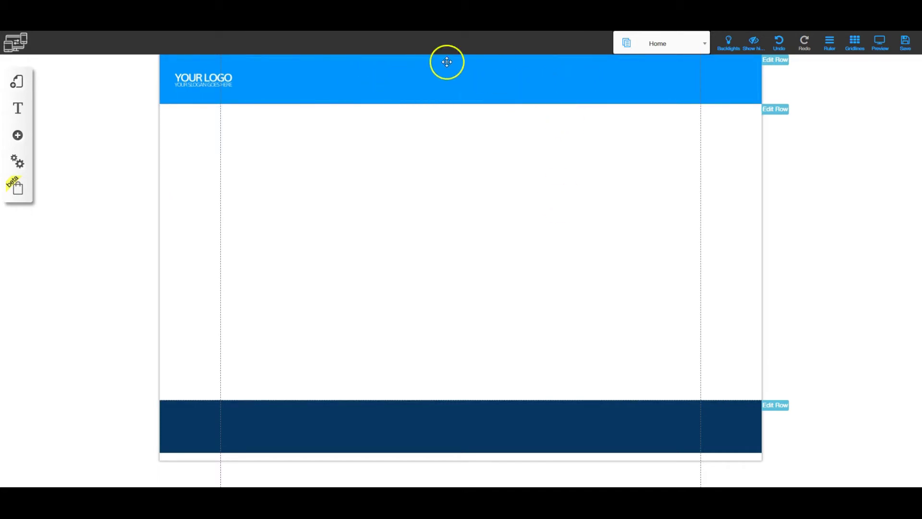
Delete the placeholder "YOUR LOGO" image from the header row
left_click(208, 83)
key("Delete")
left_click(209, 82)
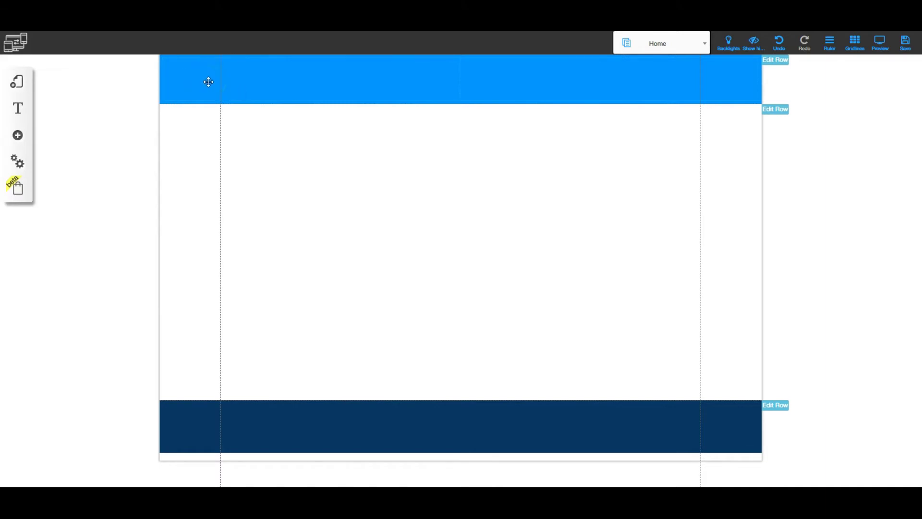
Add a plain Image element to the page and position it fully inside the middle row
left_click(18, 135)
left_click(72, 210)
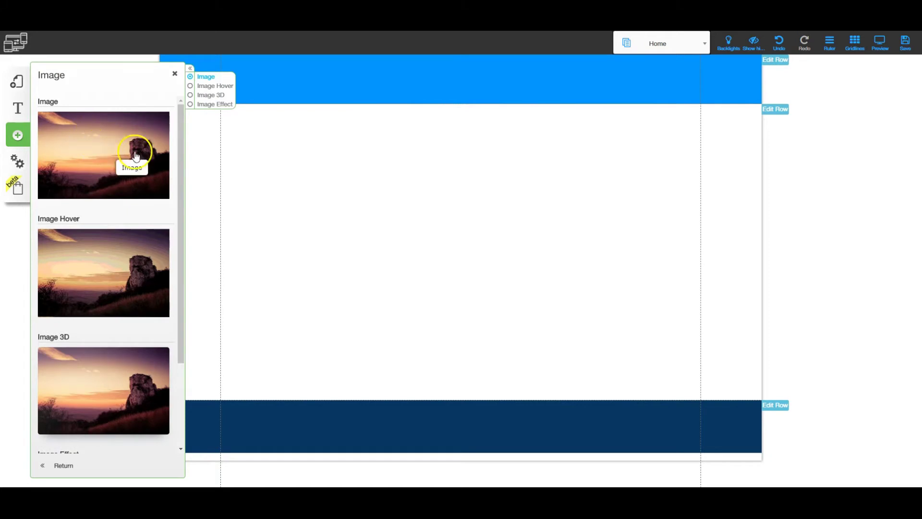
left_click(111, 150)
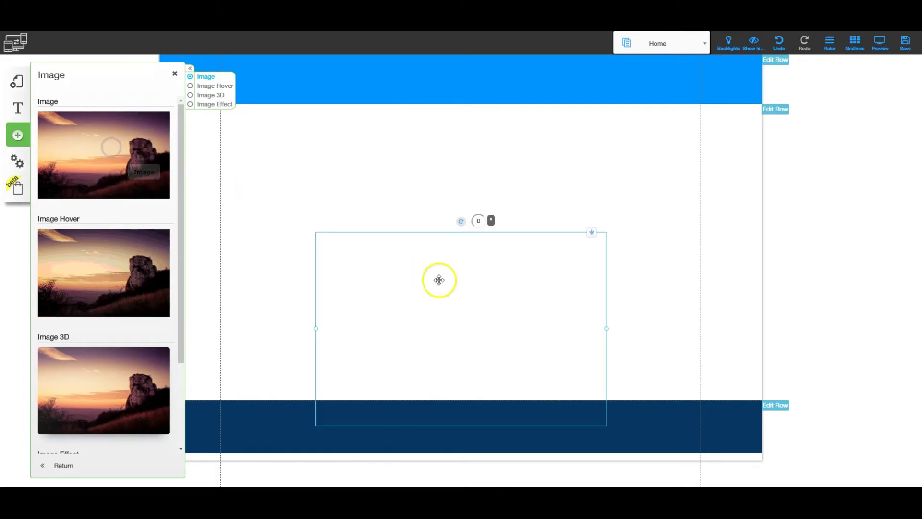
left_click(175, 73)
left_click_drag(433, 348, 419, 256)
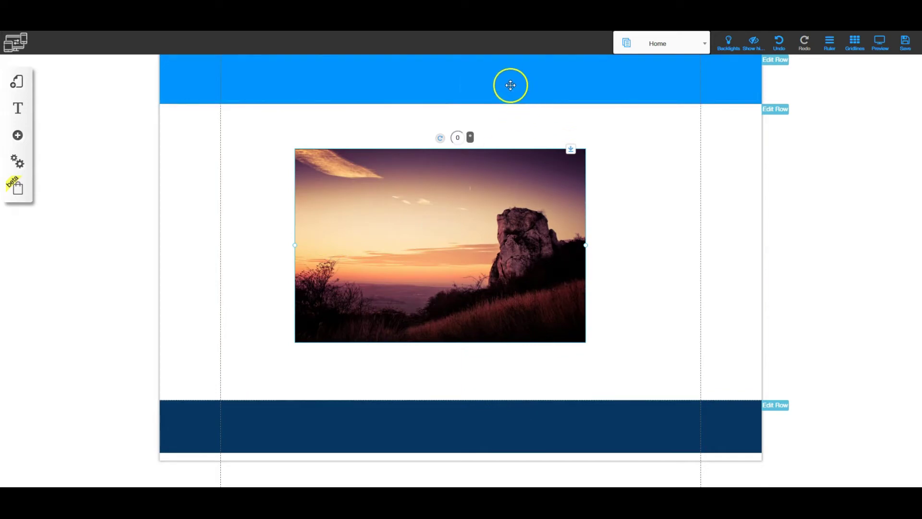
Replace the landscape image with the white Fruit Shop logo from the Quick Start folder of My File
left_click(453, 234)
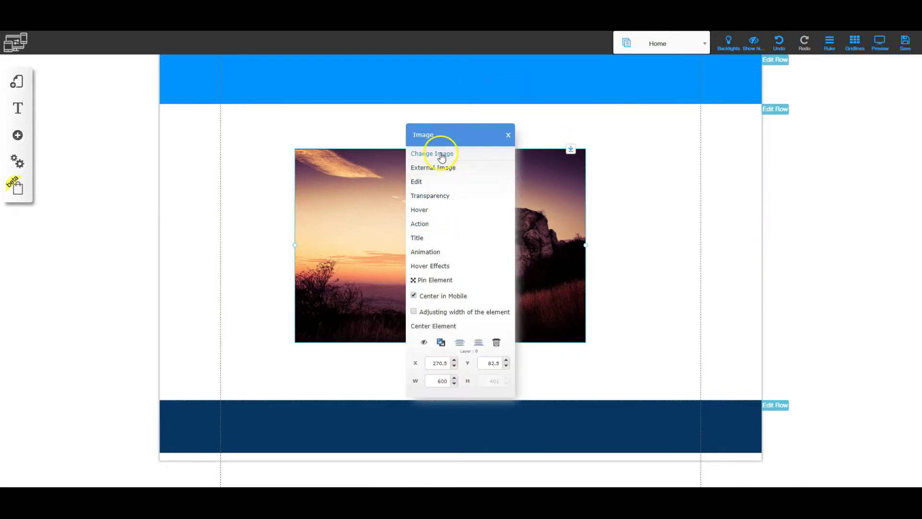
left_click(441, 154)
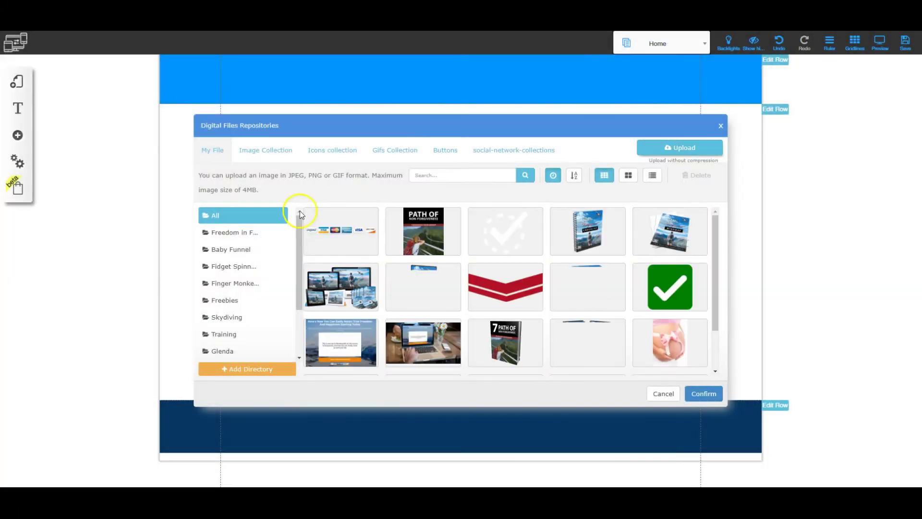
scroll(247, 298, "down", 3)
left_click(241, 330)
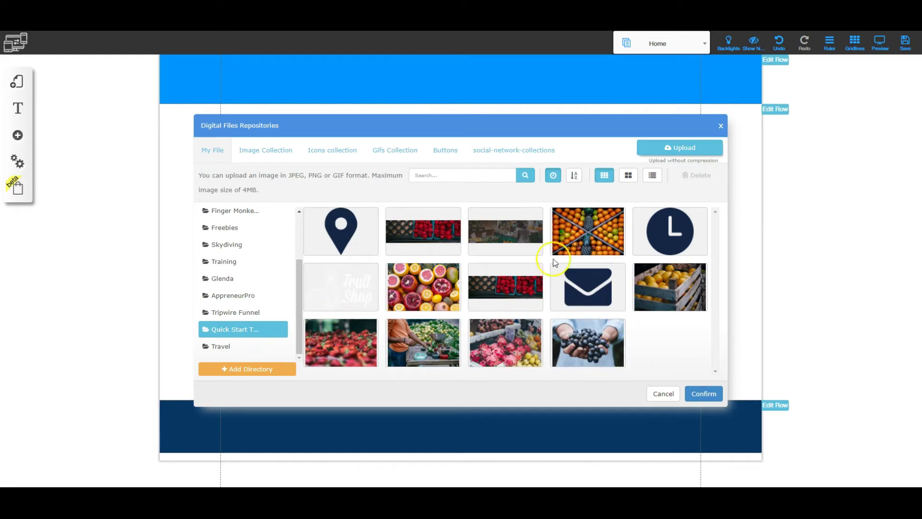
left_click(230, 160)
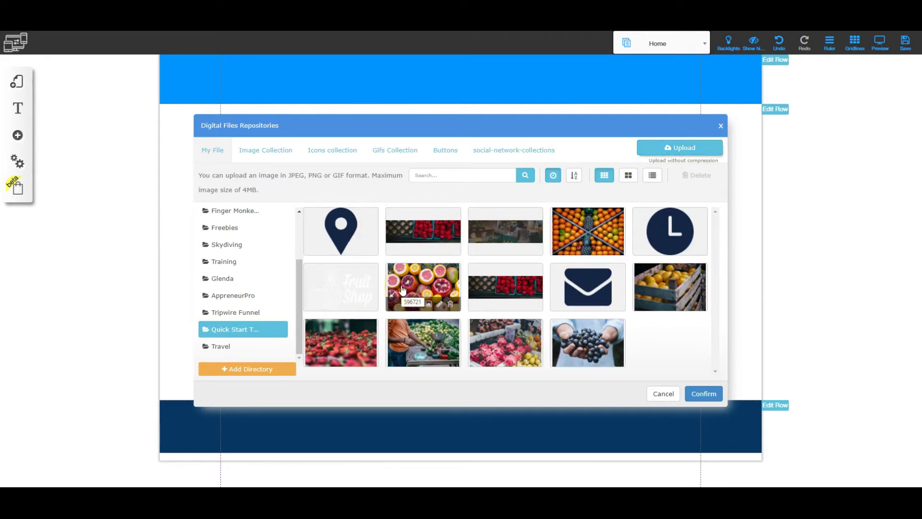
left_click(349, 283)
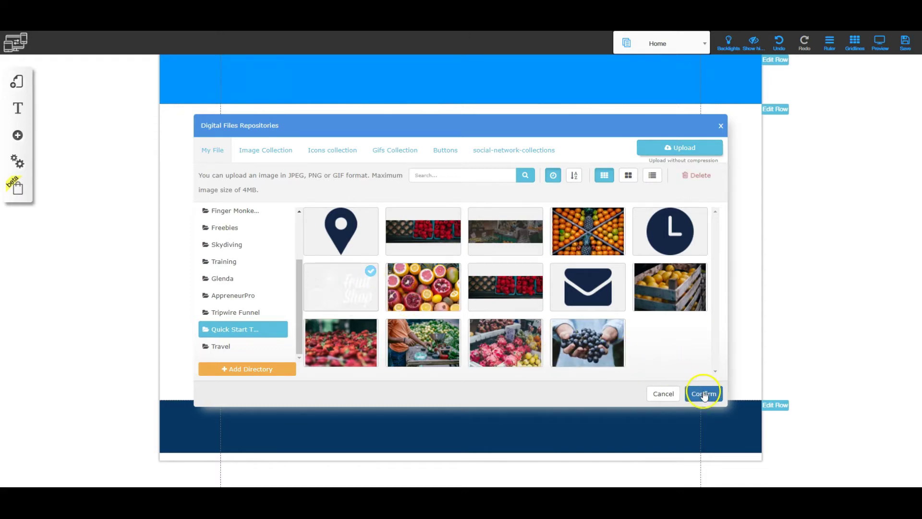
left_click(703, 392)
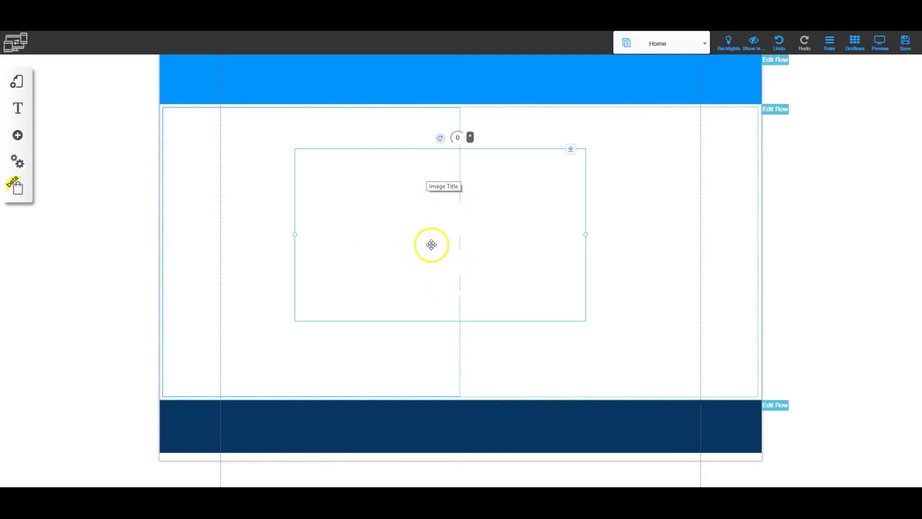
Move the Fruit Shop logo into the middle row's left column, and from there into its right column
left_click_drag(433, 245, 312, 226)
left_click_drag(313, 286, 307, 240)
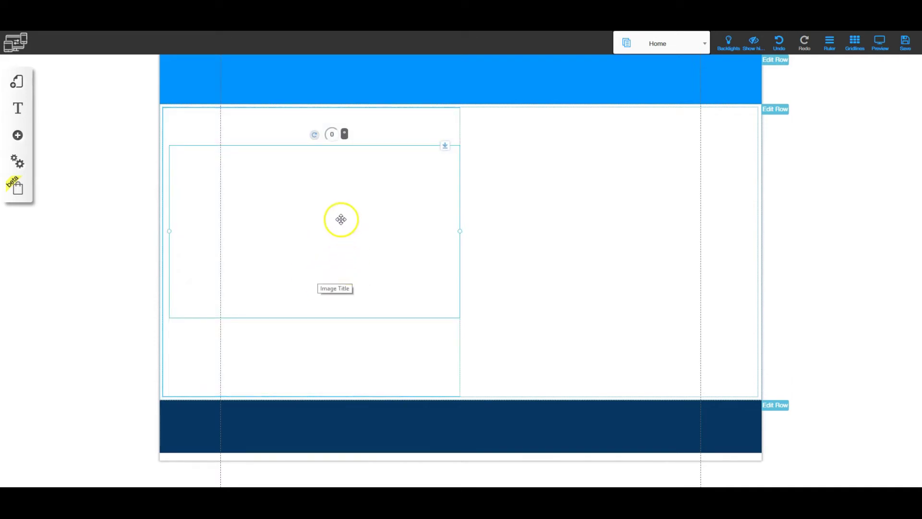
left_click_drag(314, 222, 597, 266)
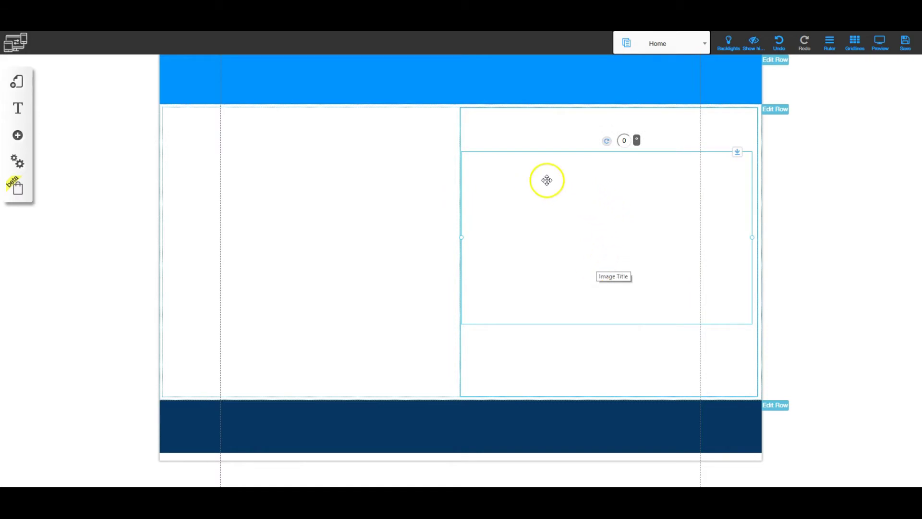
Extend the blue header row downward to more than double its height
left_click(410, 77)
left_click_drag(312, 104, 310, 169)
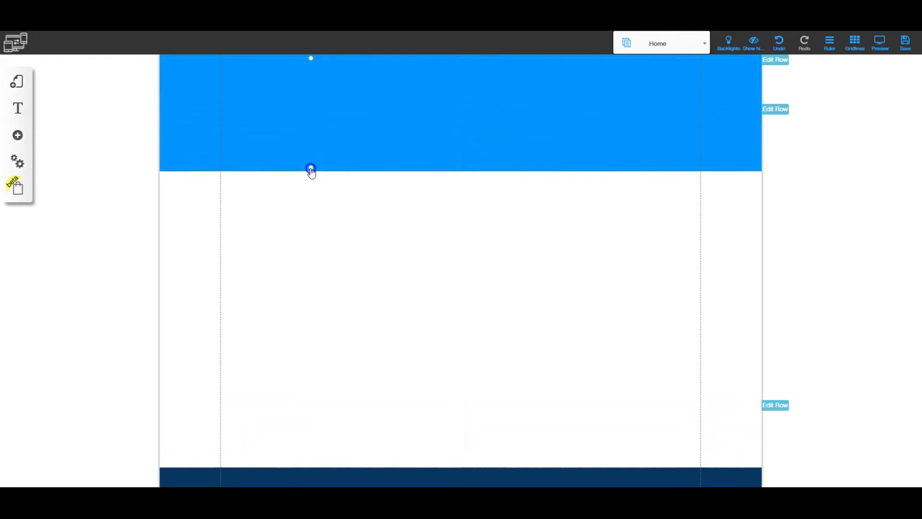
Move the Fruit Shop logo back to the middle row's left column and shrink it to about 286 wide
left_click(610, 284)
left_click_drag(611, 283, 395, 279)
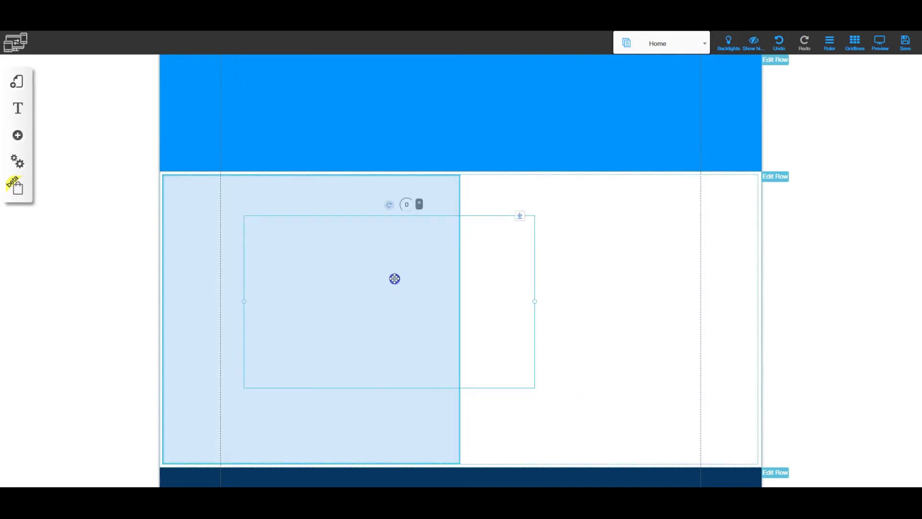
left_click_drag(394, 279, 393, 277)
left_click_drag(535, 301, 530, 301)
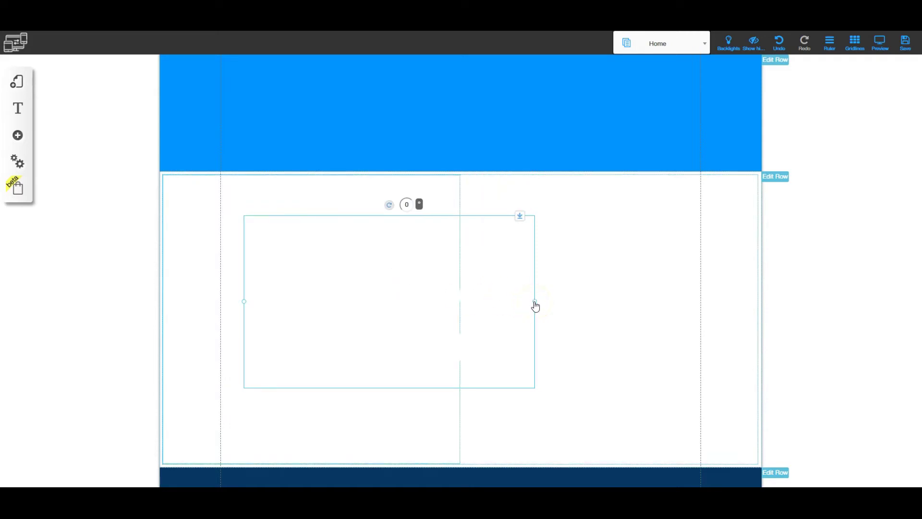
left_click_drag(535, 302, 383, 283)
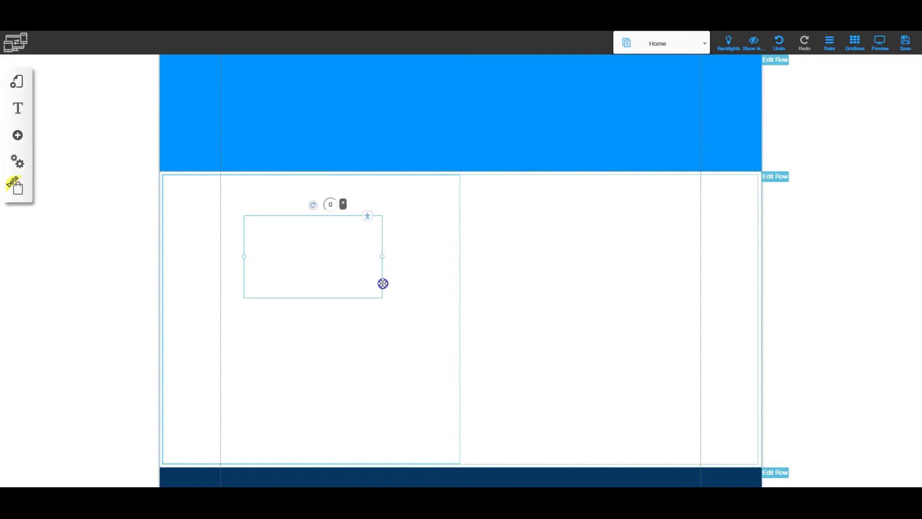
Move the Fruit Shop logo into the header's left column and make the header row slightly taller
left_click(270, 274)
left_click_drag(317, 259, 235, 99)
left_click(403, 155)
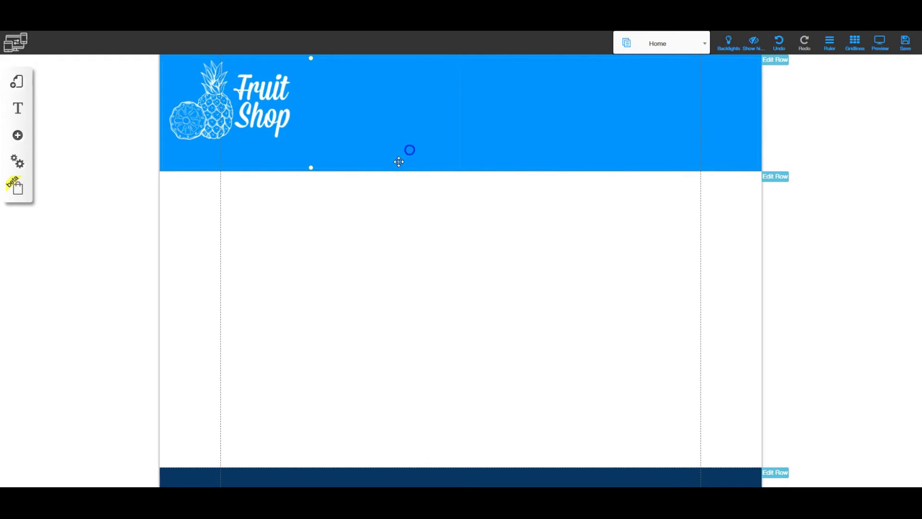
left_click_drag(310, 172, 310, 177)
left_click(243, 114)
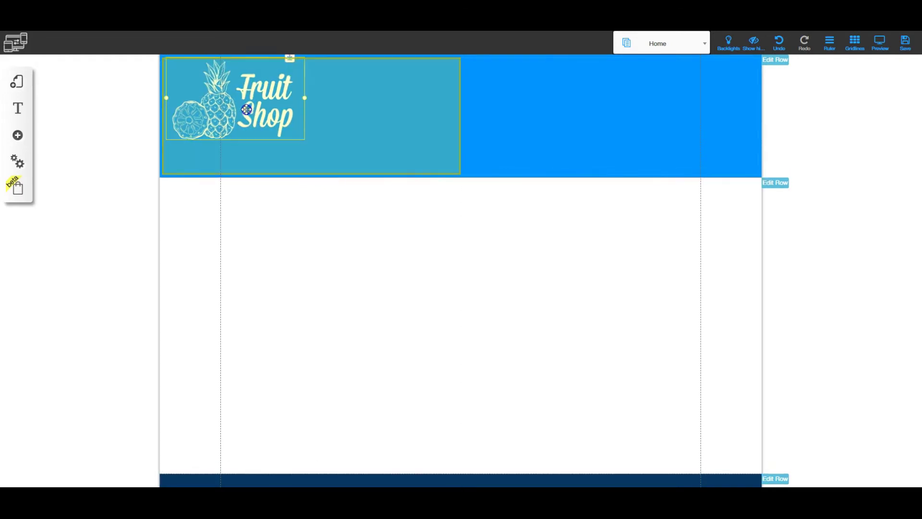
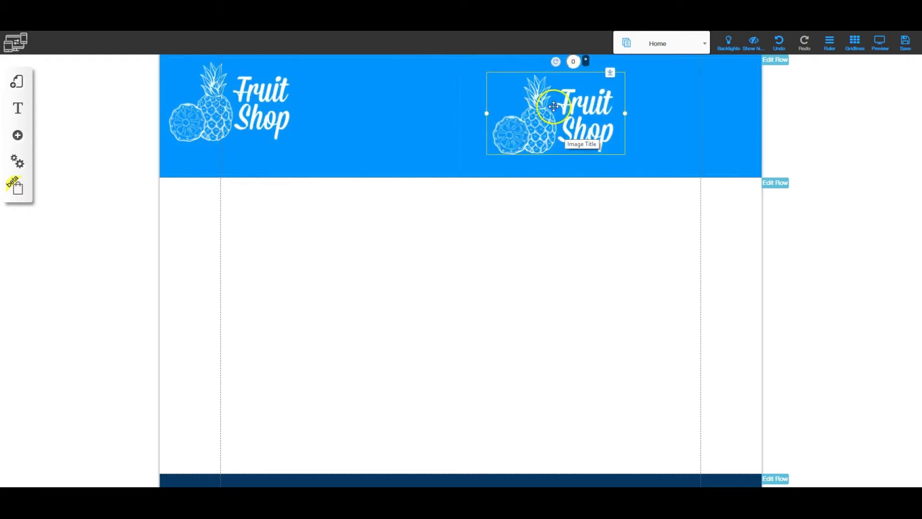
Replace the duplicate logo in the header's right column with the location pin icon from the Quick Start folder
left_click(566, 133)
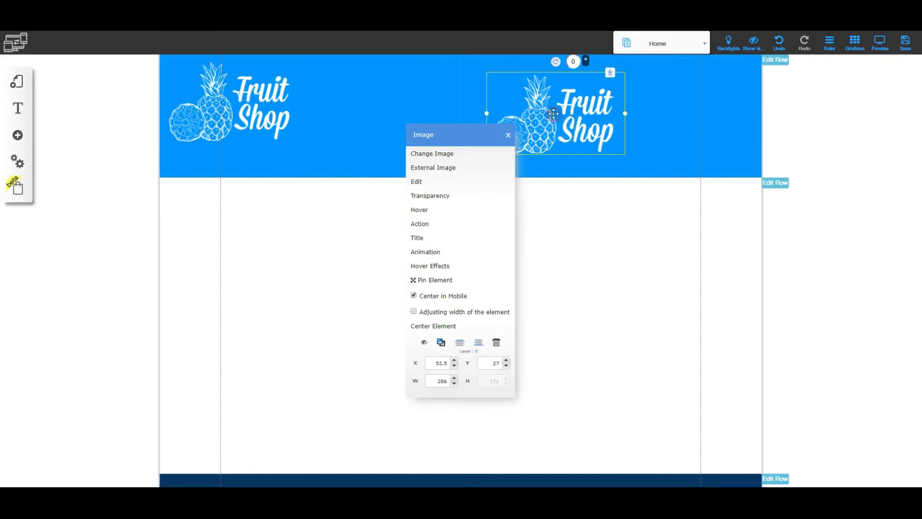
left_click(431, 155)
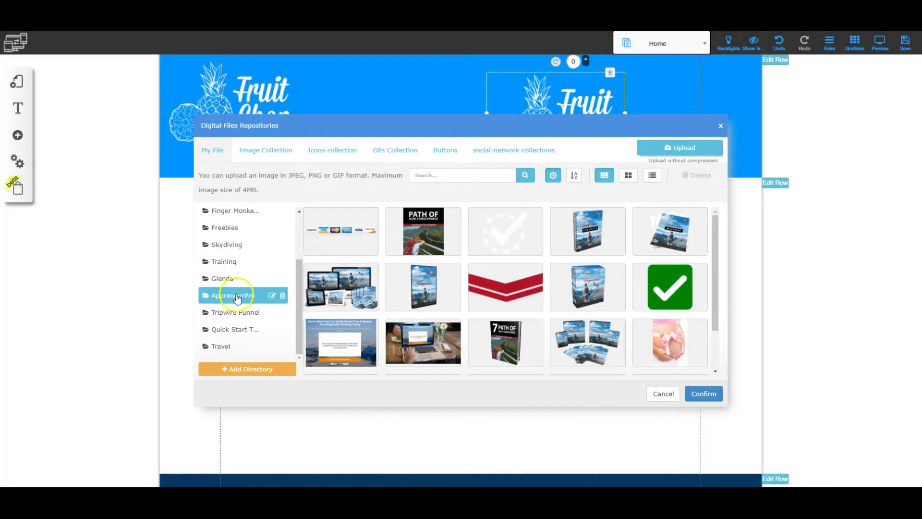
left_click(231, 329)
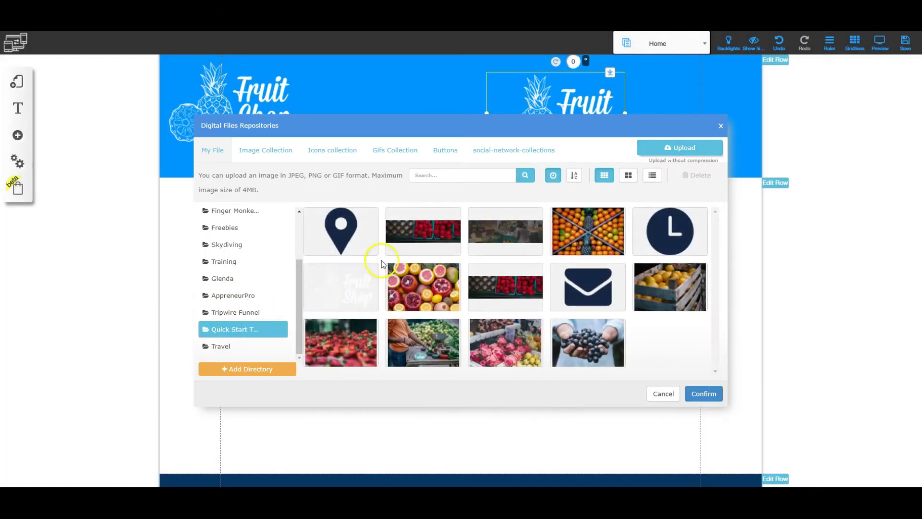
left_click(351, 224)
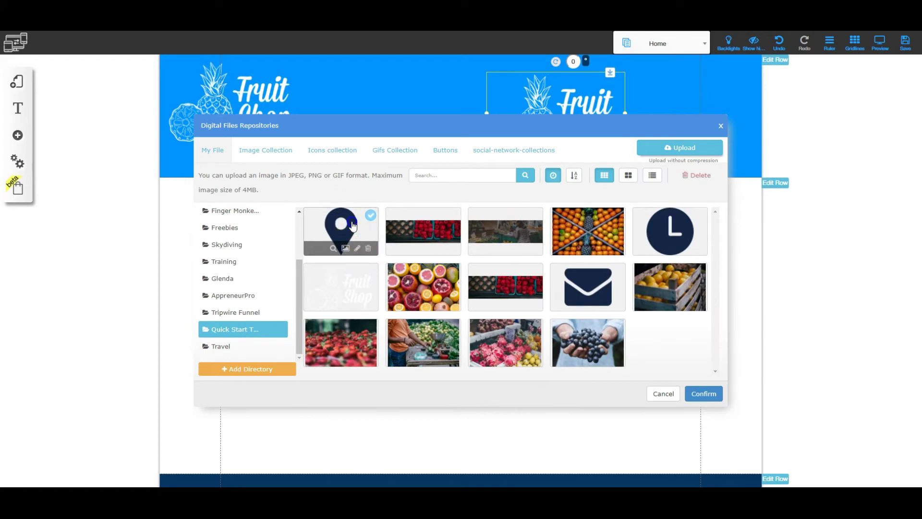
left_click(703, 392)
Shrink the location pin to a small icon and place it near the upper left of the header's right column
left_click_drag(585, 109, 554, 103)
left_click(596, 134)
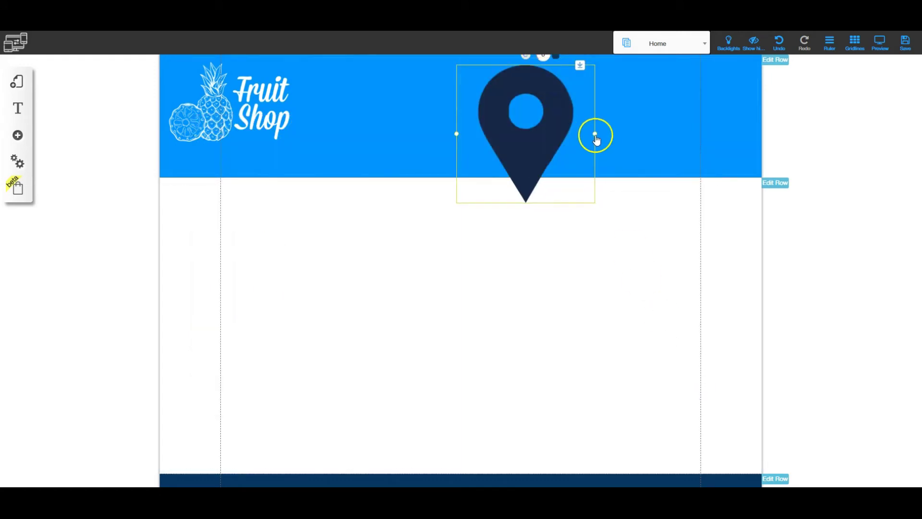
left_click_drag(596, 134, 528, 203)
left_click(541, 215)
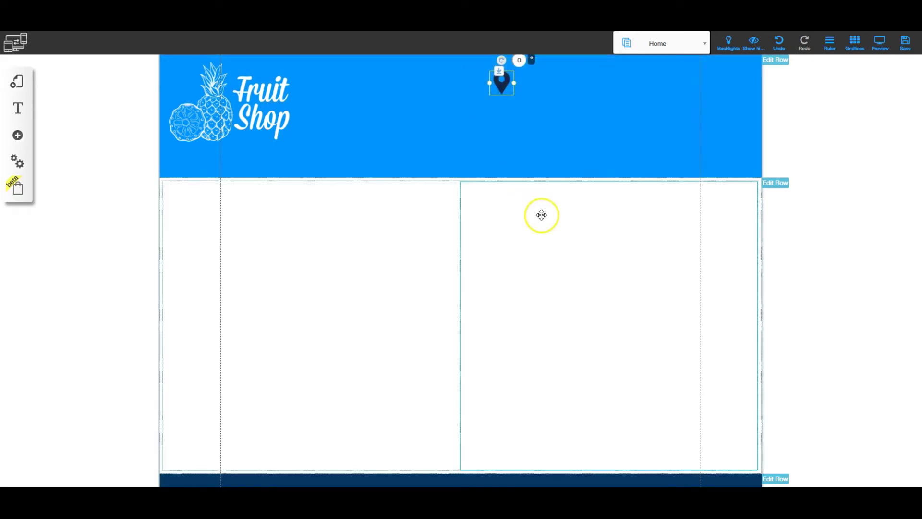
Place two copies of the small pin icon side by side, lower in the header's right column
left_click_drag(542, 215, 604, 119)
left_click_drag(511, 90, 580, 120)
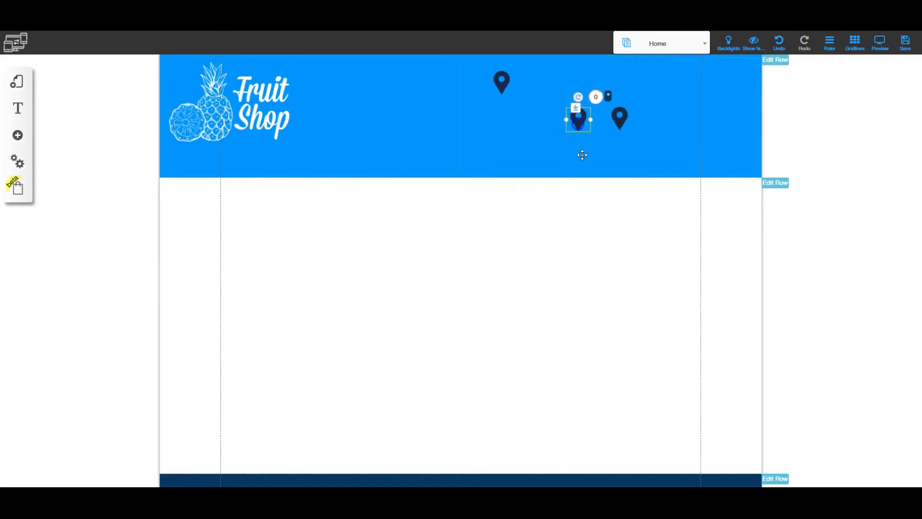
Replace the first of the two lower pin copies with the clock icon from the Quick Start folder and place it beside the upper pin
right_click(578, 122)
left_click(437, 155)
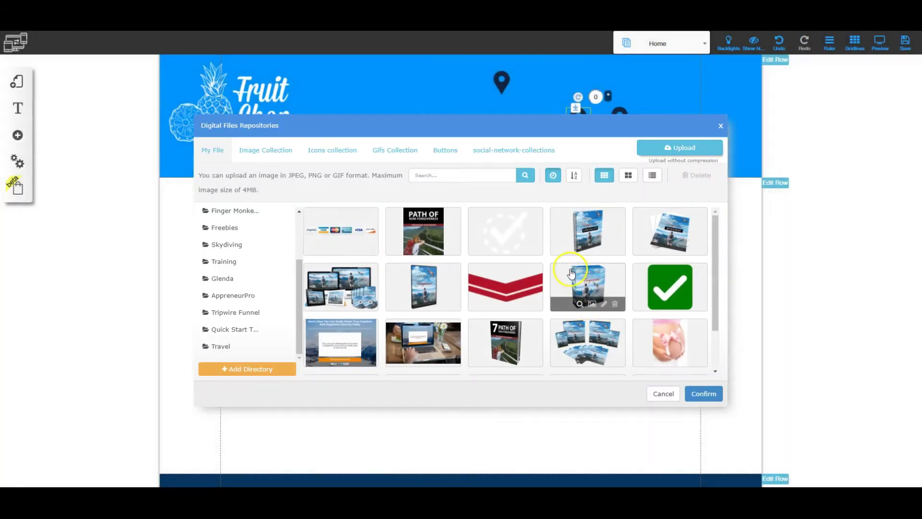
left_click(253, 328)
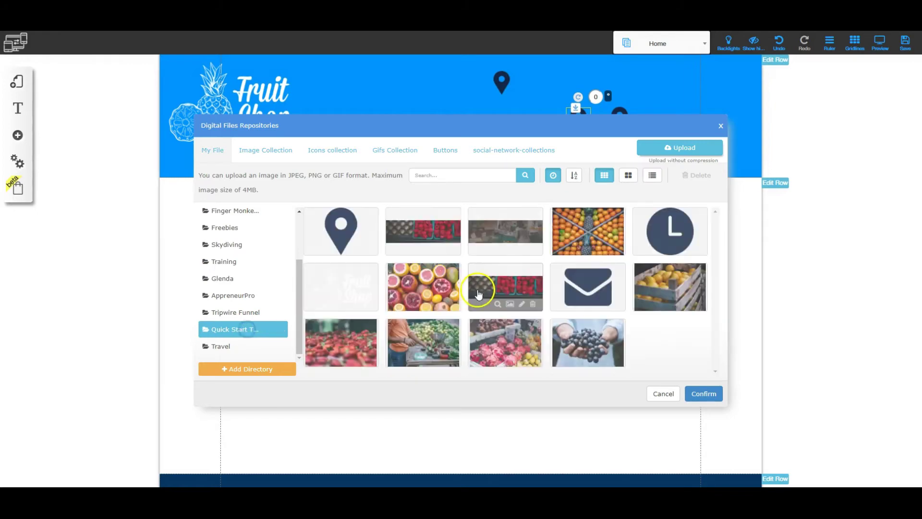
left_click(669, 236)
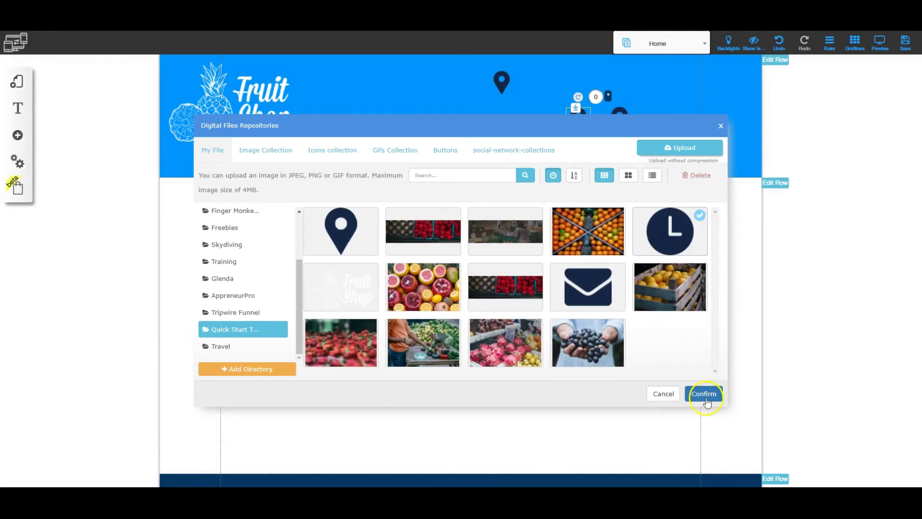
left_click(704, 393)
left_click_drag(583, 128, 560, 92)
Replace the remaining lower pin copy with the envelope icon from the Quick Start folder and shrink it slightly
double_click(619, 117)
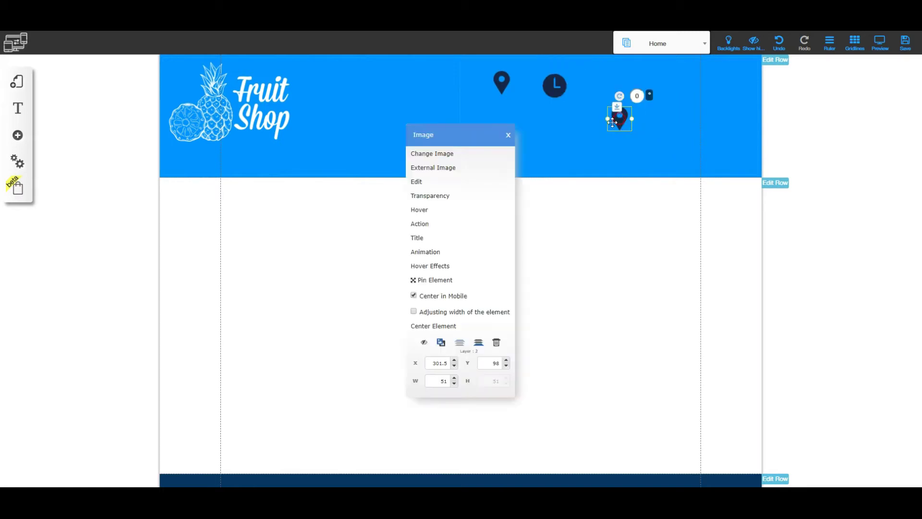
left_click(439, 150)
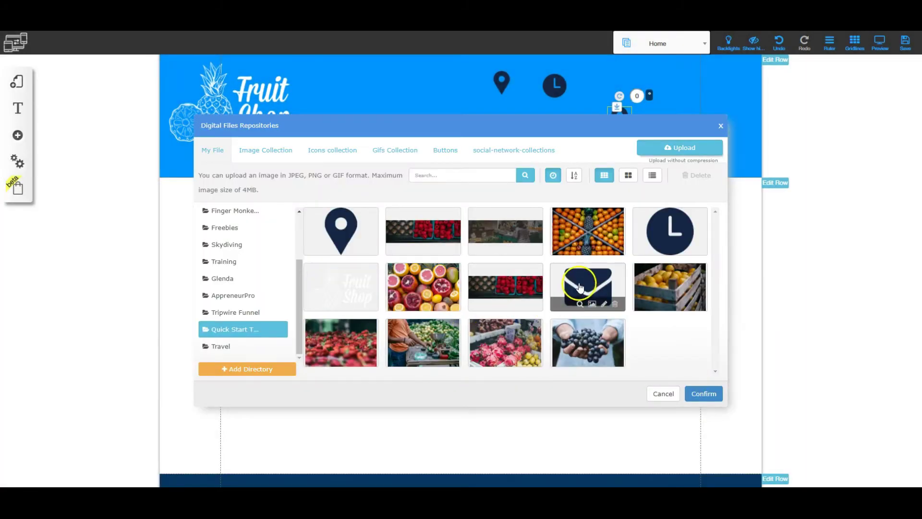
left_click(587, 286)
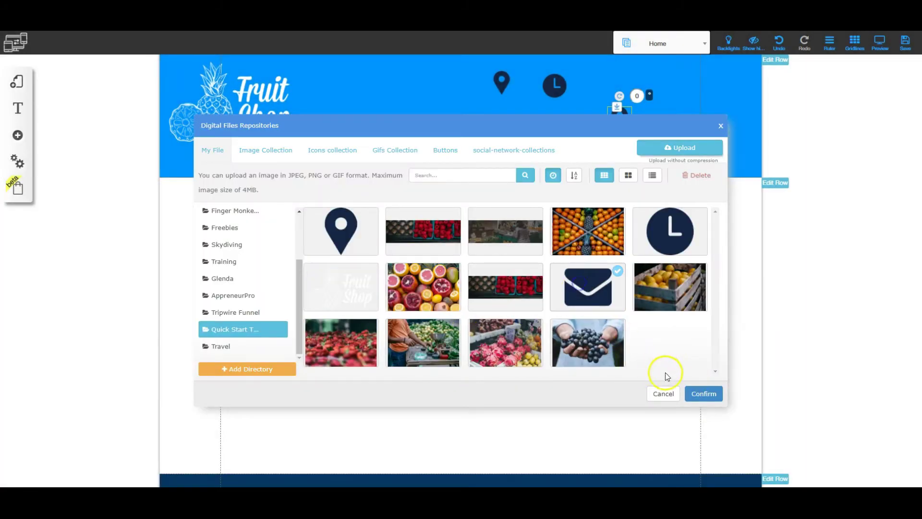
left_click(699, 394)
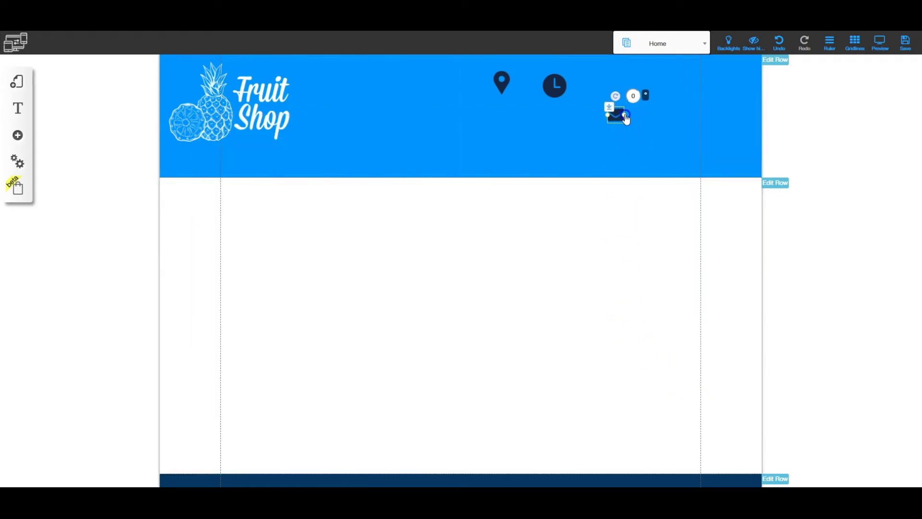
Shrink the clock and pin icons to match the envelope and line them up in one row to its left
left_click(566, 91)
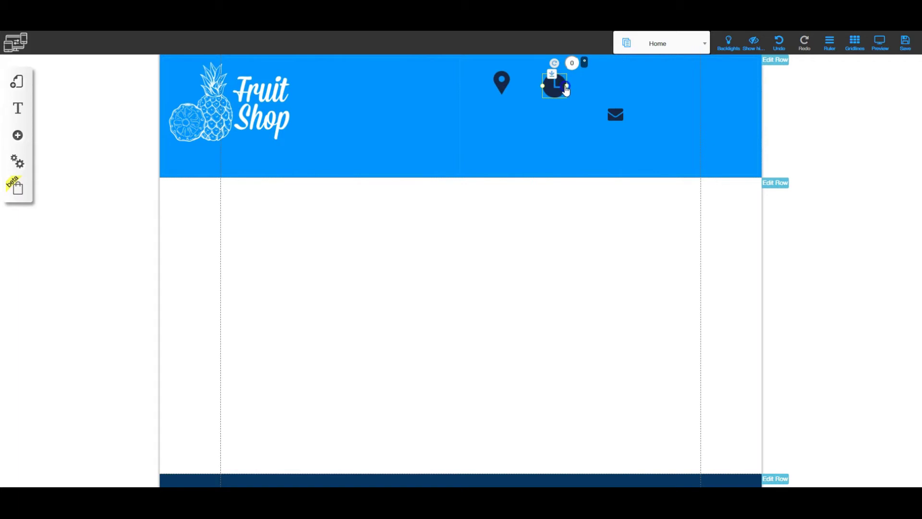
mouse_move(562, 85)
left_mouse_down()
mouse_move(508, 84)
mouse_move(501, 98)
mouse_move(556, 80)
left_mouse_up()
left_click(502, 81)
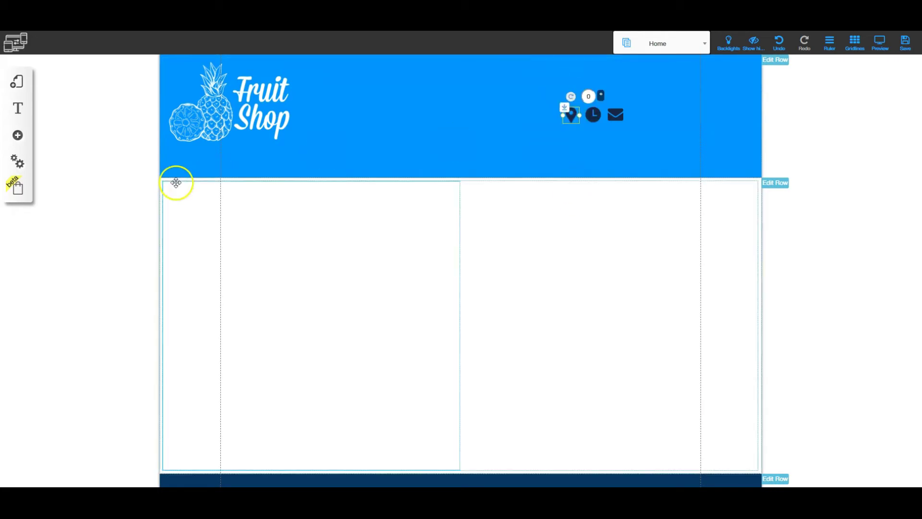
Add a Body M paragraph to the header's right column and duplicate it twice, spacing the three texts above and below the icons
left_click(19, 139)
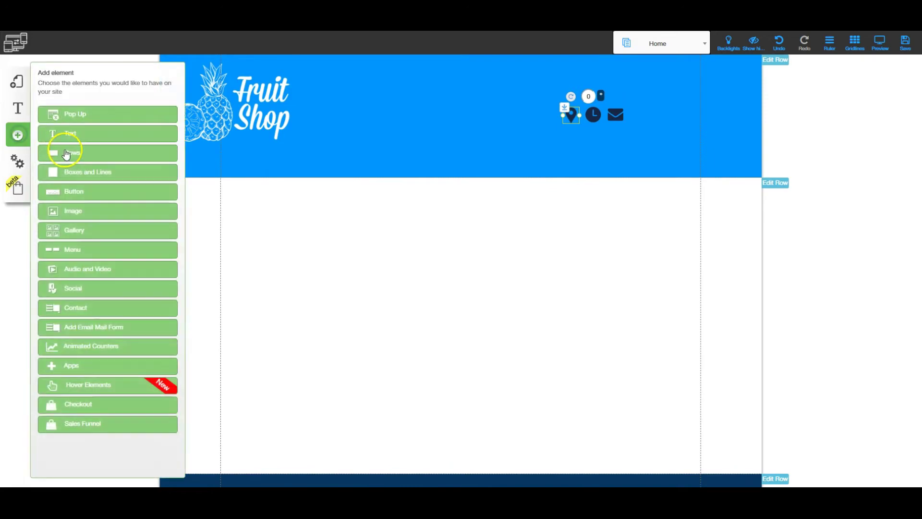
left_click(78, 128)
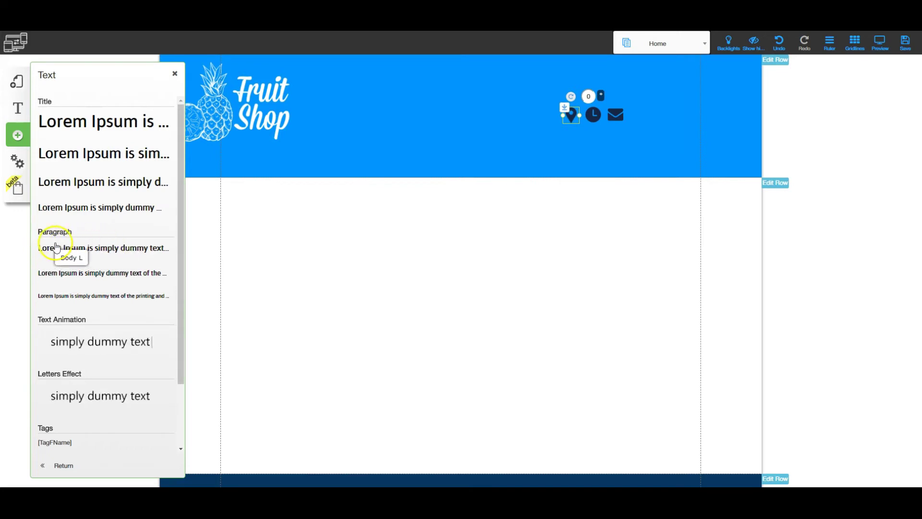
left_click(101, 274)
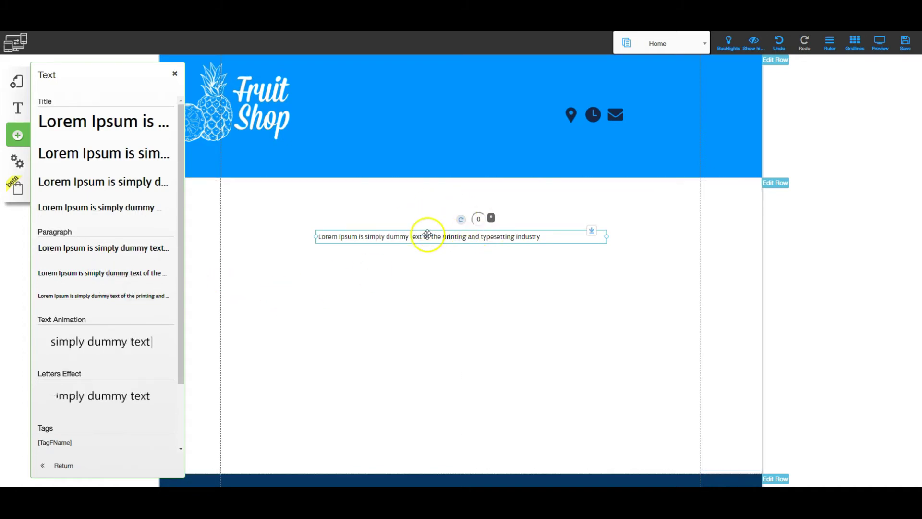
left_click_drag(427, 236, 583, 145)
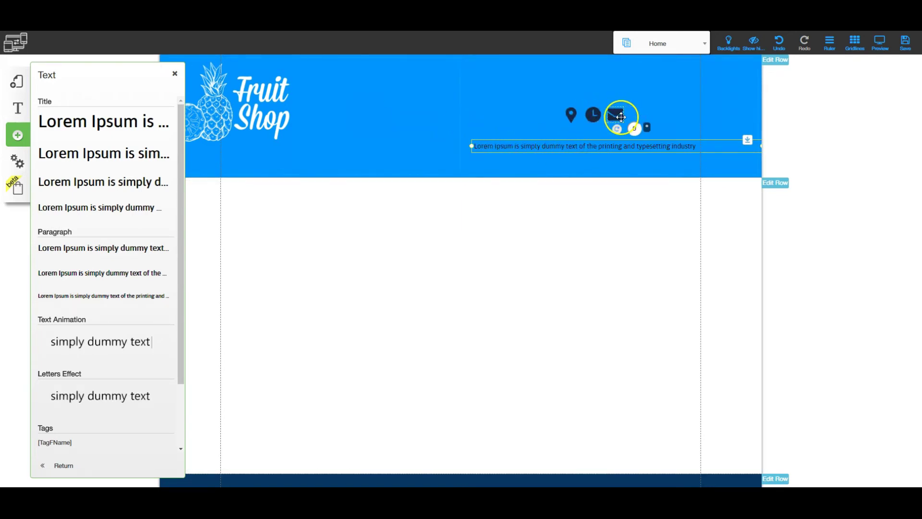
left_click_drag(570, 146, 560, 95)
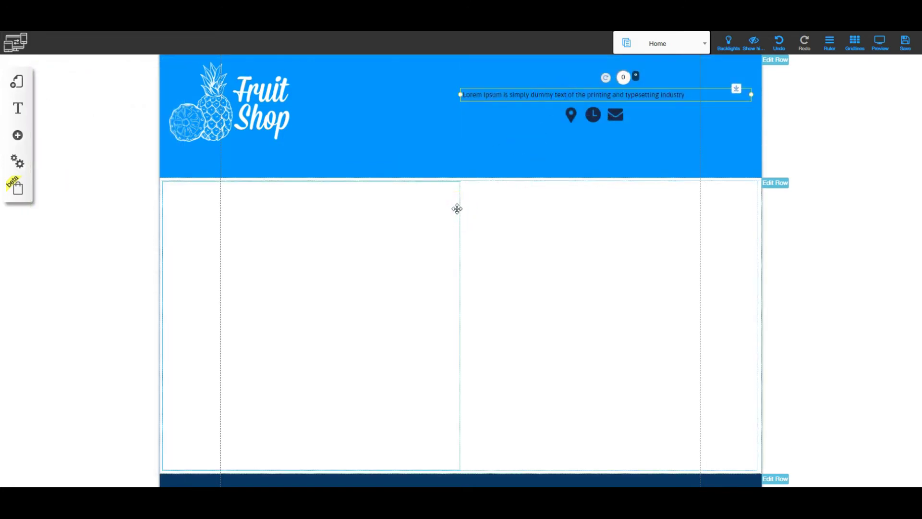
key("ctrl+d")
left_click_drag(521, 105, 529, 85)
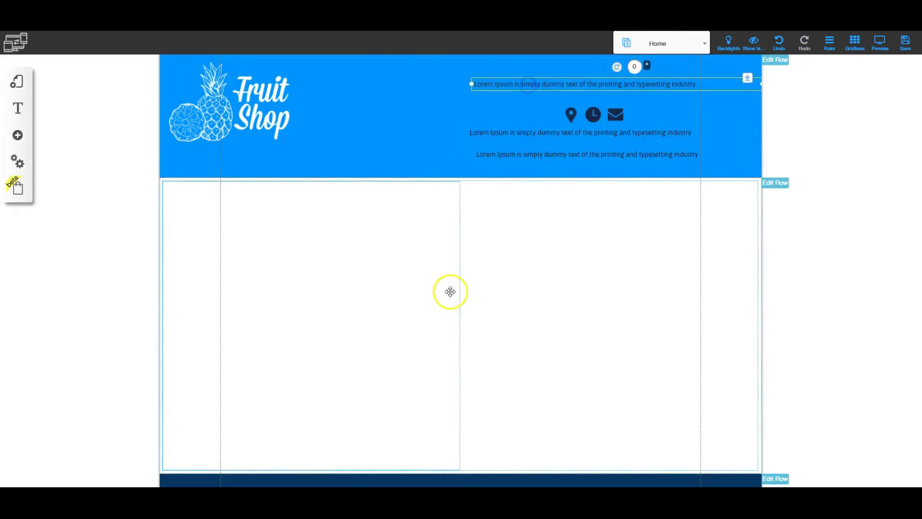
Replace the top placeholder text with the shop's street address from Notepad, then narrow its box and move it to the left column's right side
key("alt+Tab")
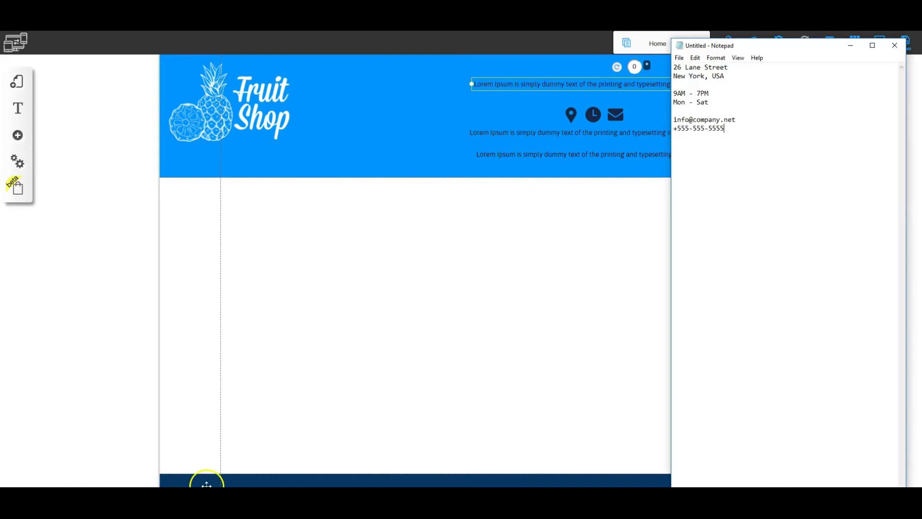
left_click_drag(673, 66, 694, 76)
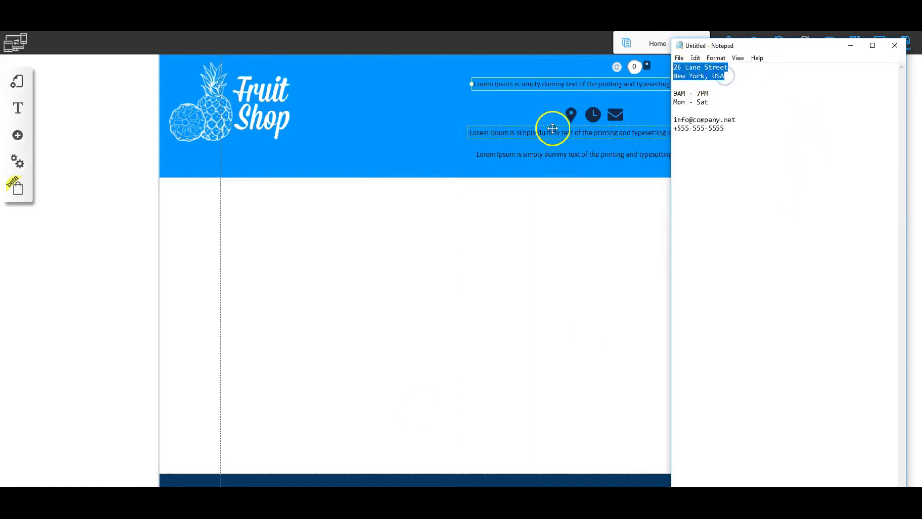
left_click(552, 84)
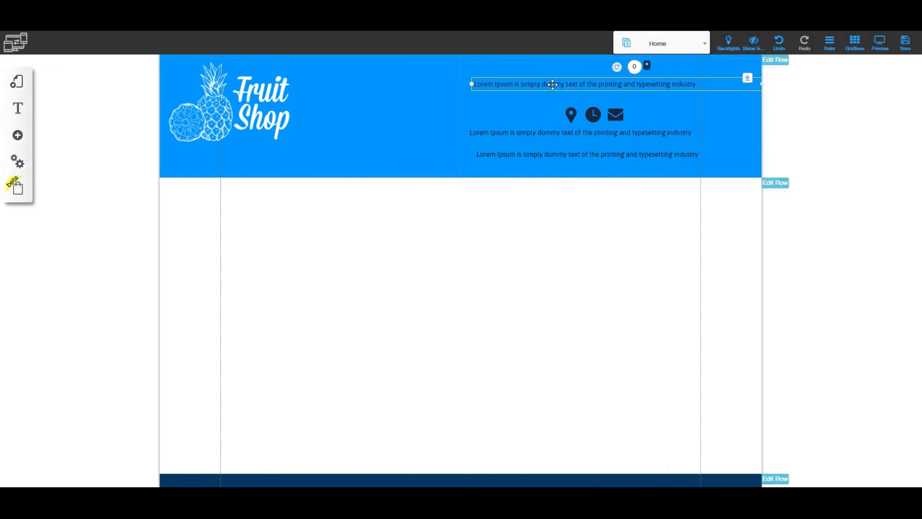
left_click(554, 85)
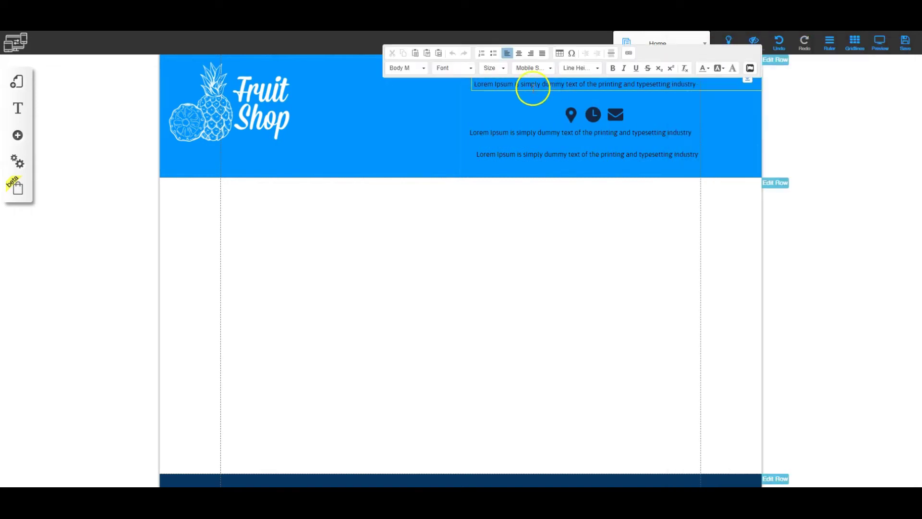
triple_click(557, 85)
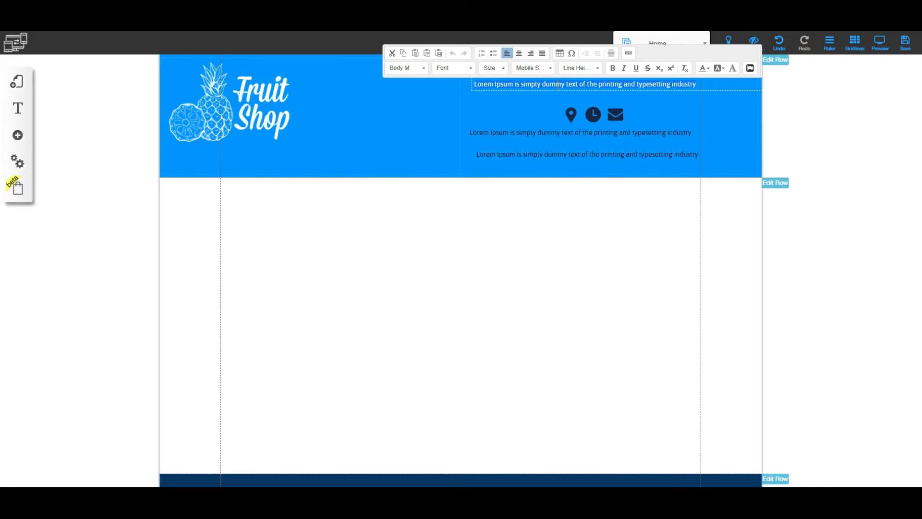
type("26 Lane Street New York, USA")
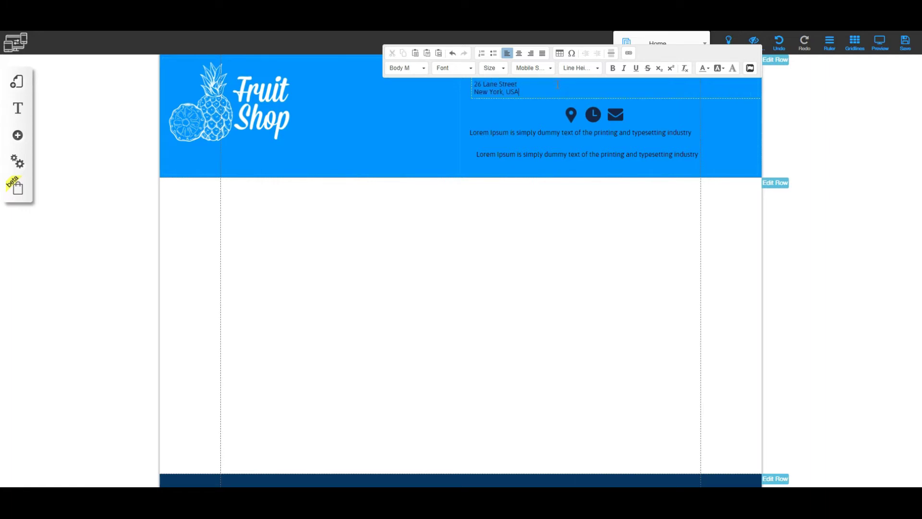
left_click(439, 114)
left_click(514, 84)
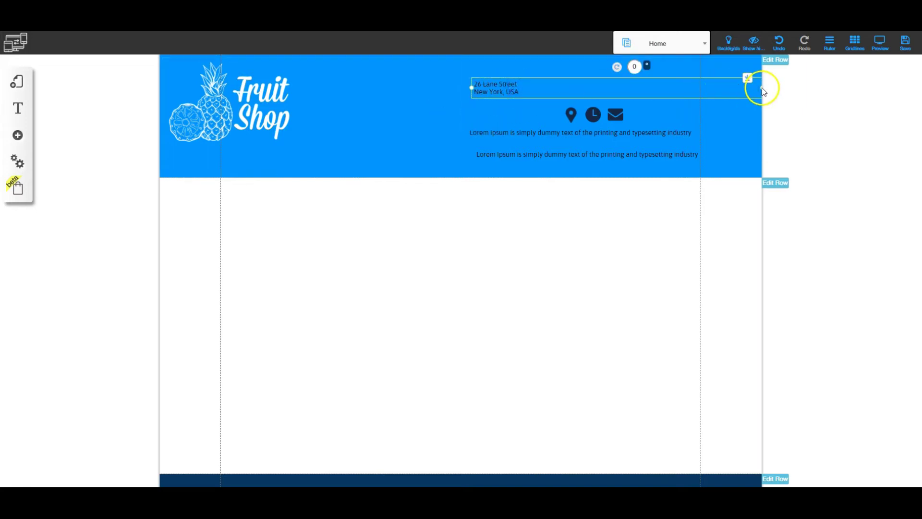
left_click_drag(763, 92, 424, 96)
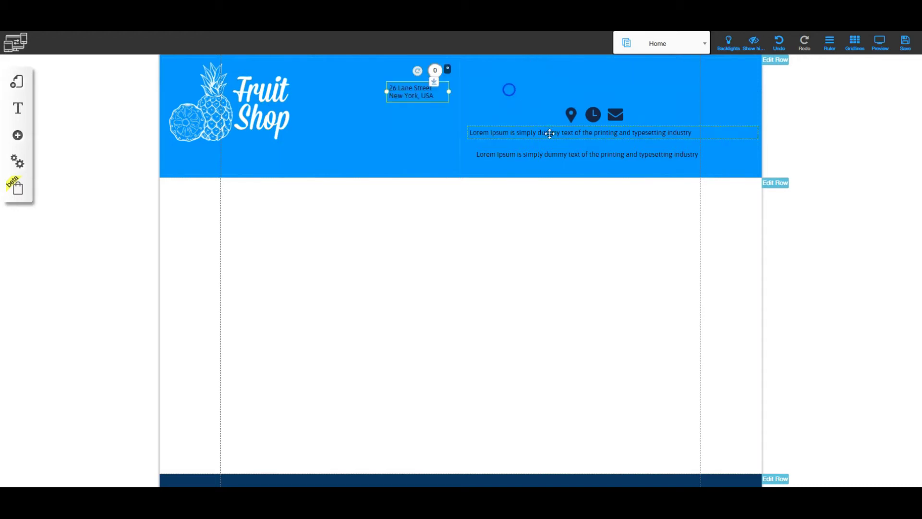
Replace the placeholder below the icons with "9AM - 7PM Mon - Sat" from Notepad, then narrow its box and place it under the address
key("alt+Tab")
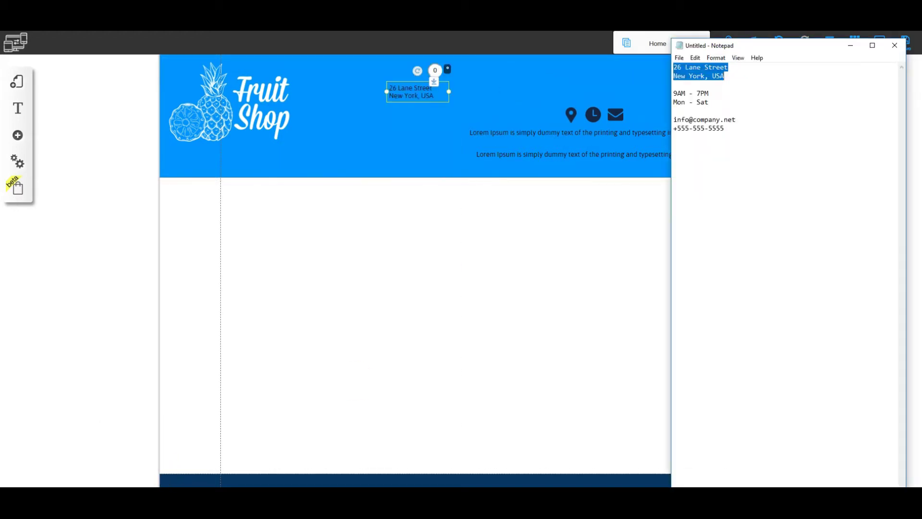
left_click_drag(674, 93, 699, 102)
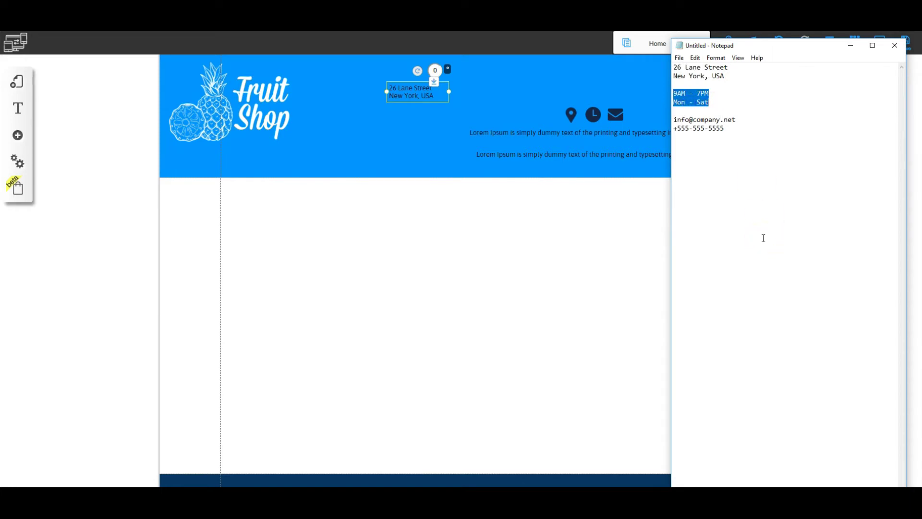
left_click(577, 137)
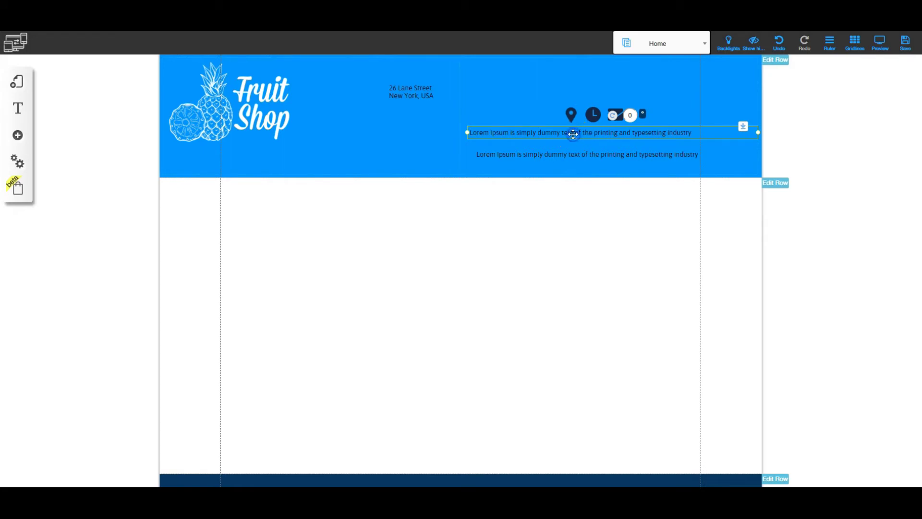
left_click(532, 133)
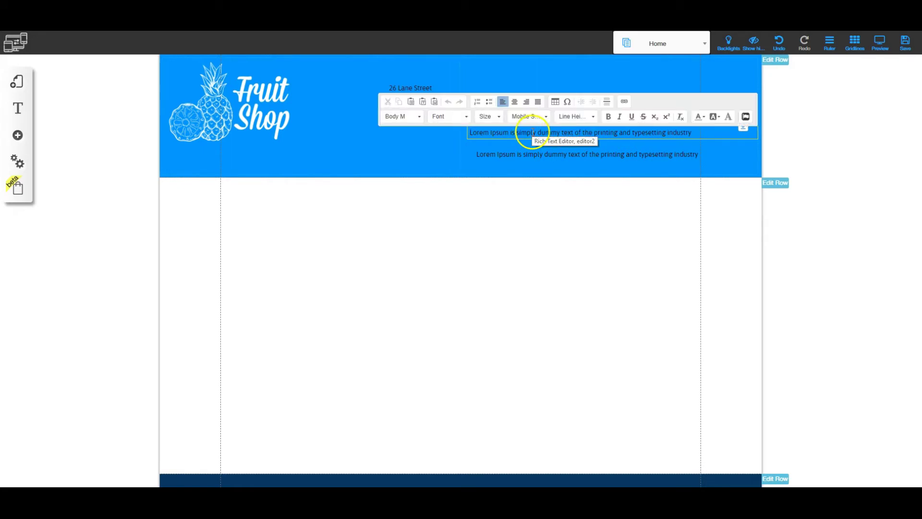
triple_click(532, 133)
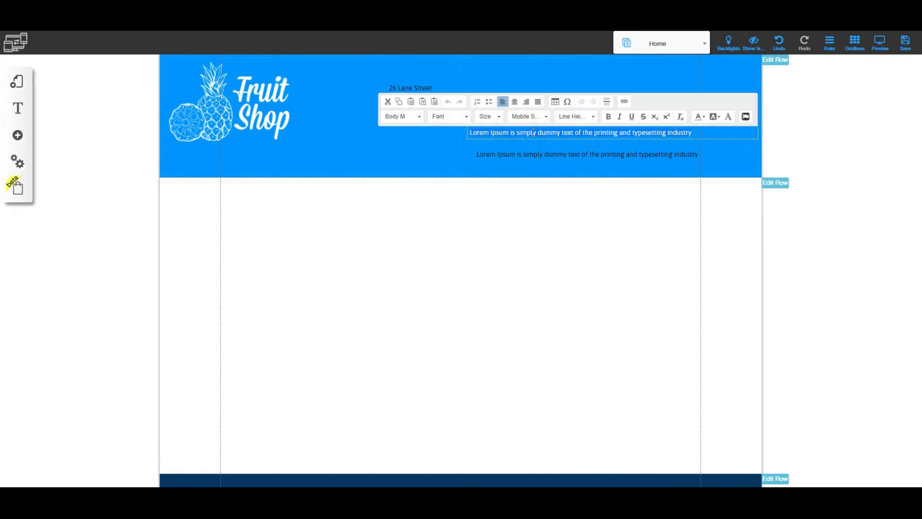
type("9AM - 7PM Mon - Sat")
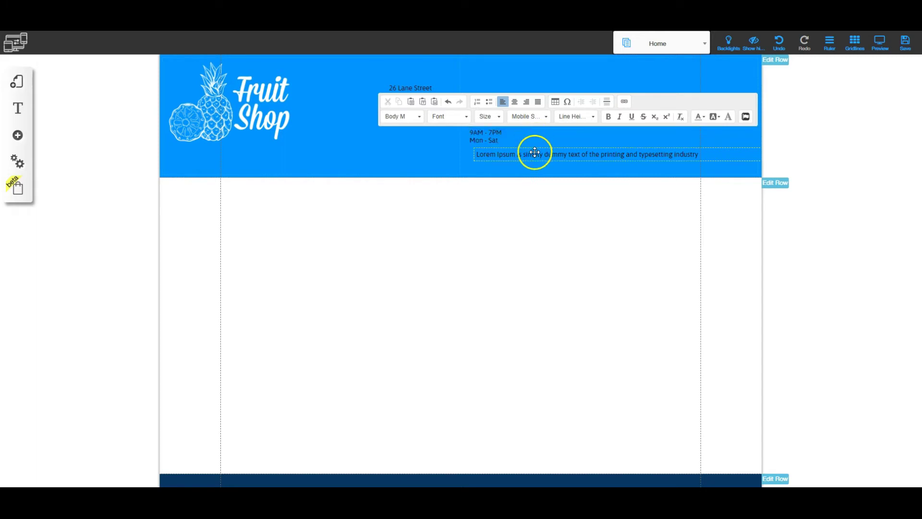
left_click(436, 162)
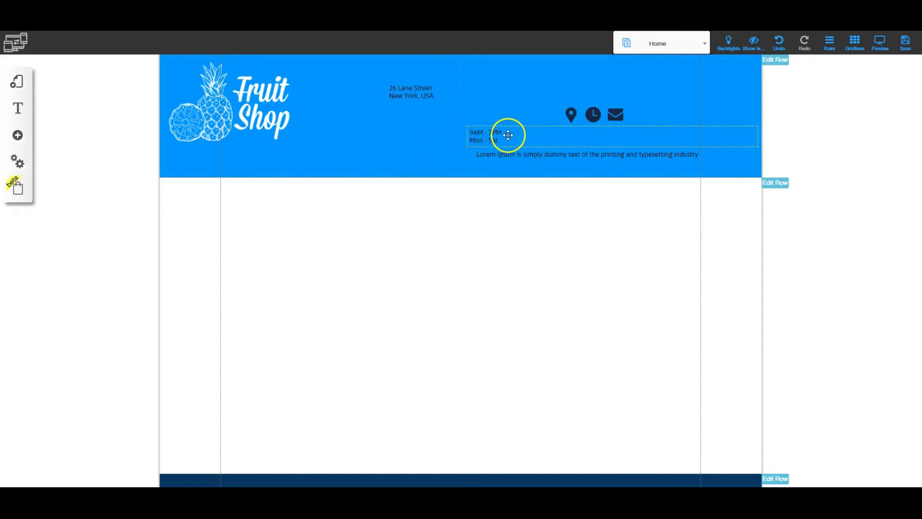
left_click(508, 135)
left_click_drag(758, 135, 430, 113)
Replace the remaining placeholder text with the shop's e-mail and phone number from Notepad, then narrow its box and place it under the opening hours
key("alt+Tab")
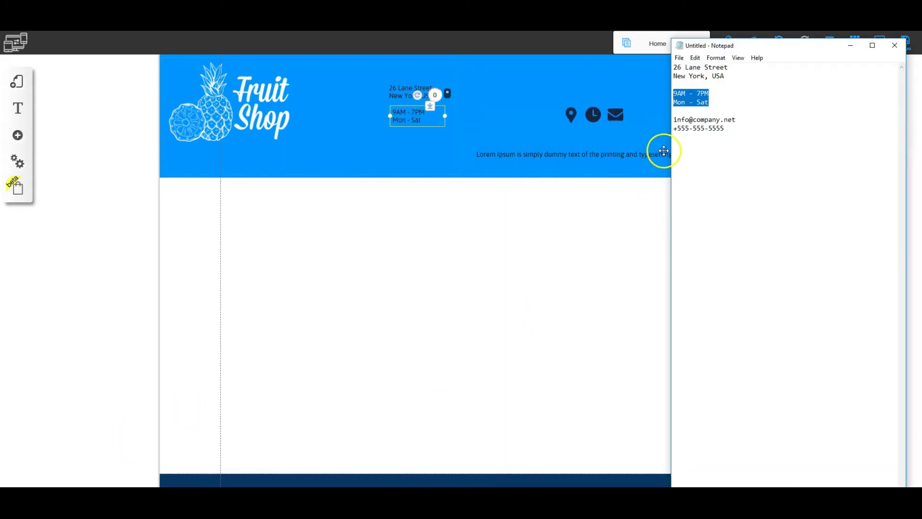
left_click_drag(673, 120, 721, 128)
key("ctrl+c")
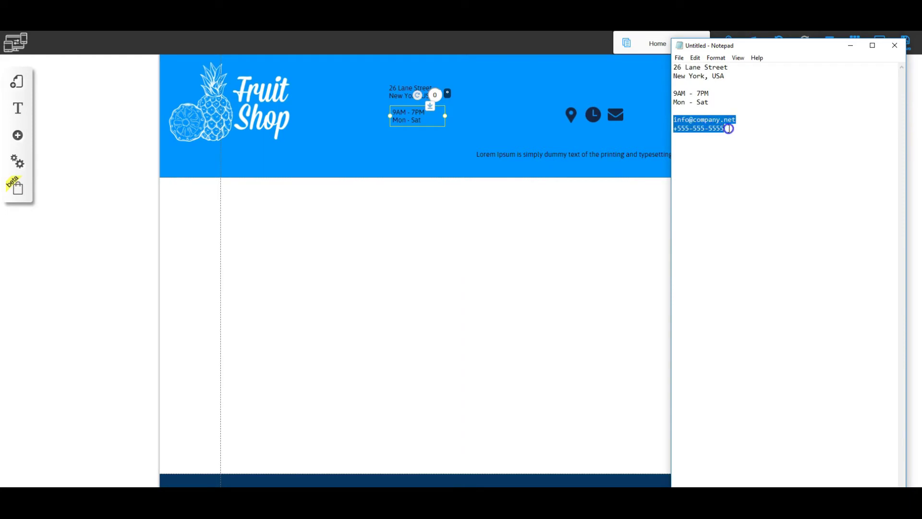
left_click(537, 156)
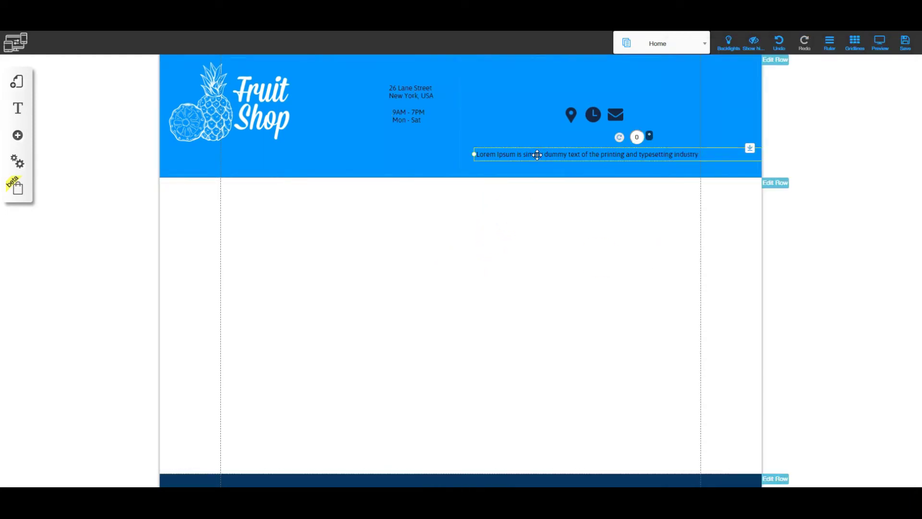
left_click(538, 155)
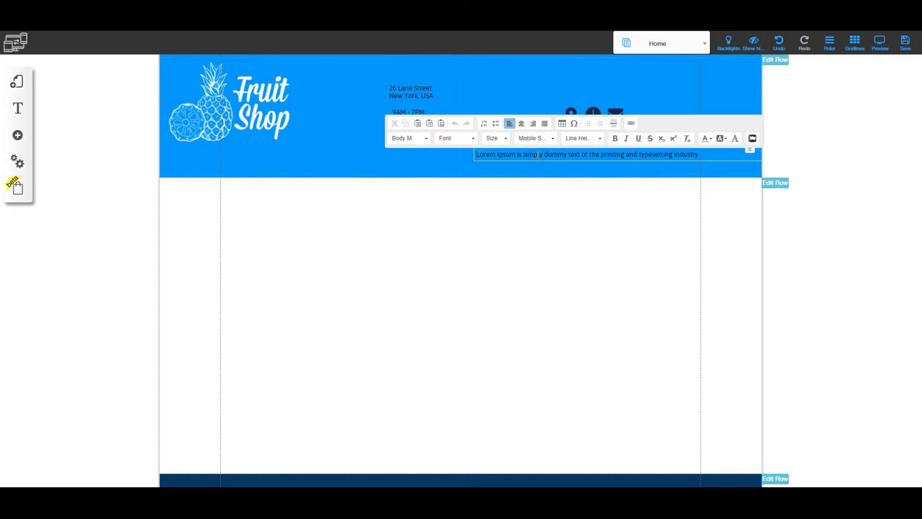
triple_click(537, 155)
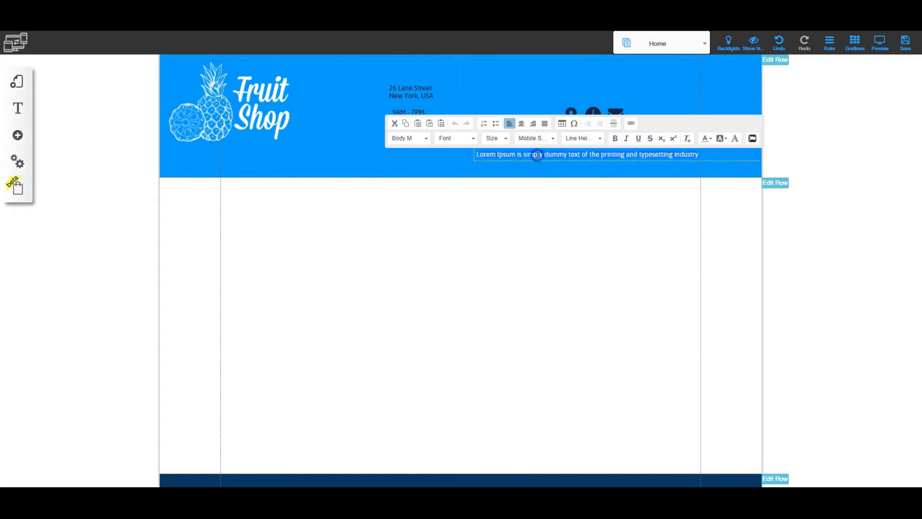
key("ctrl+v")
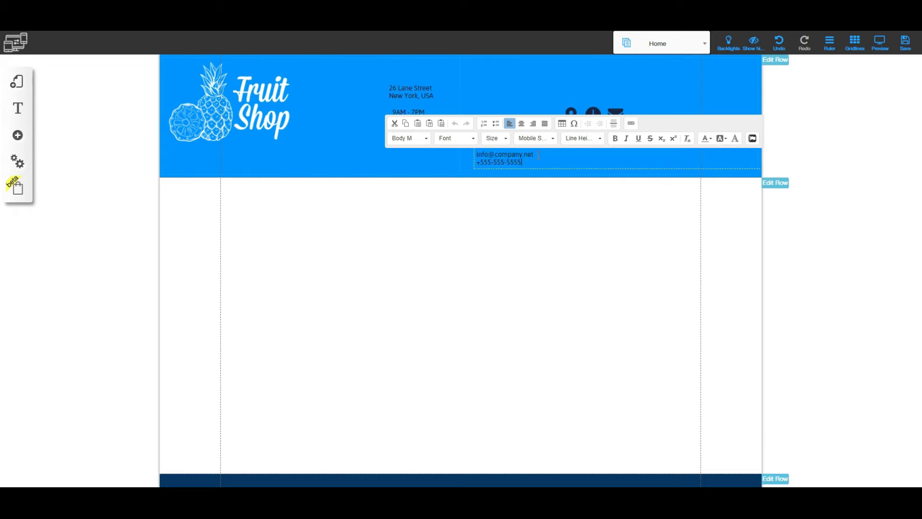
left_click(408, 165)
left_click(531, 161)
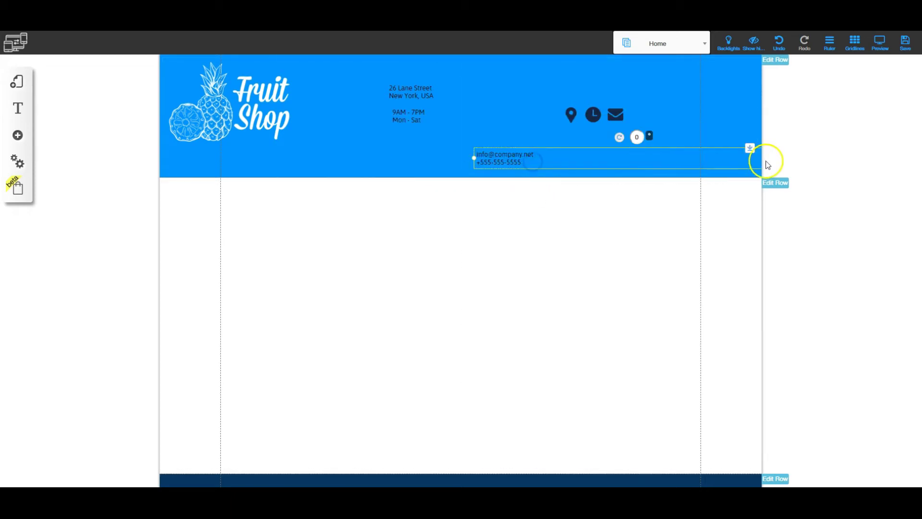
left_click_drag(741, 154, 428, 157)
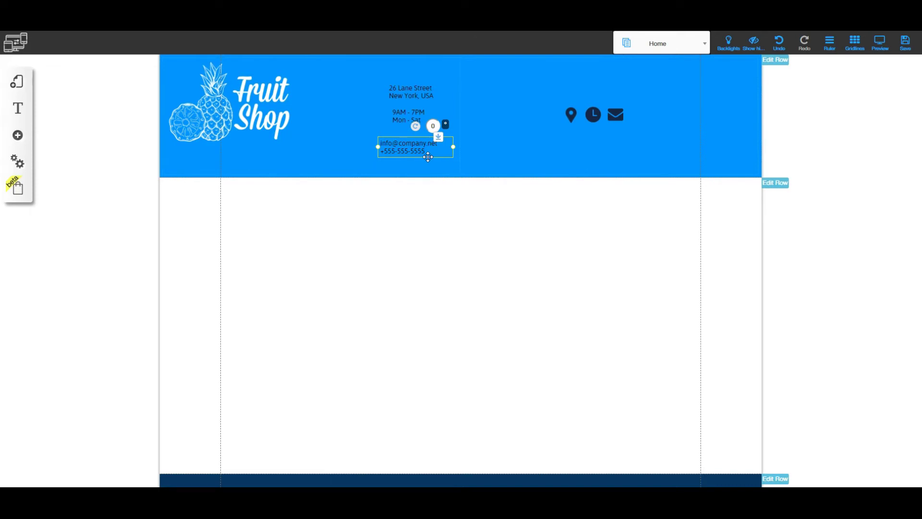
Make the two-line address text in the header white and bold
left_click(405, 95)
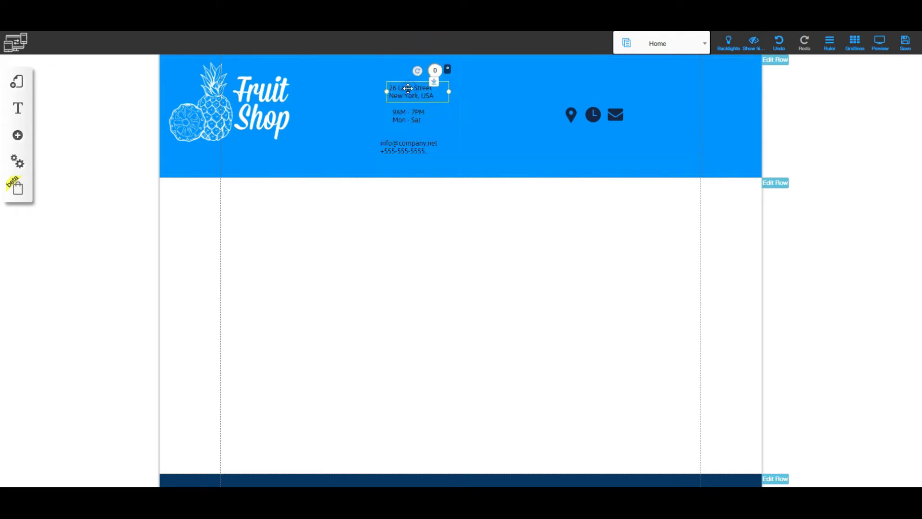
double_click(408, 89)
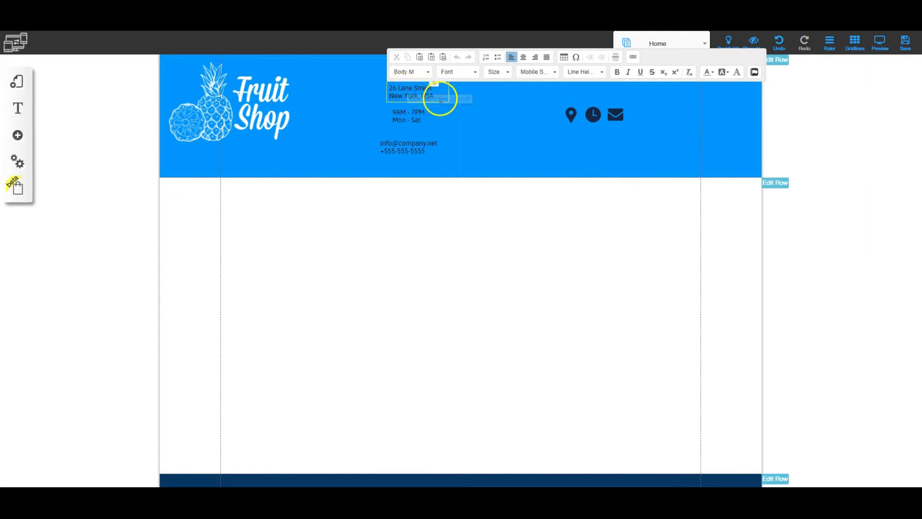
left_click(392, 88)
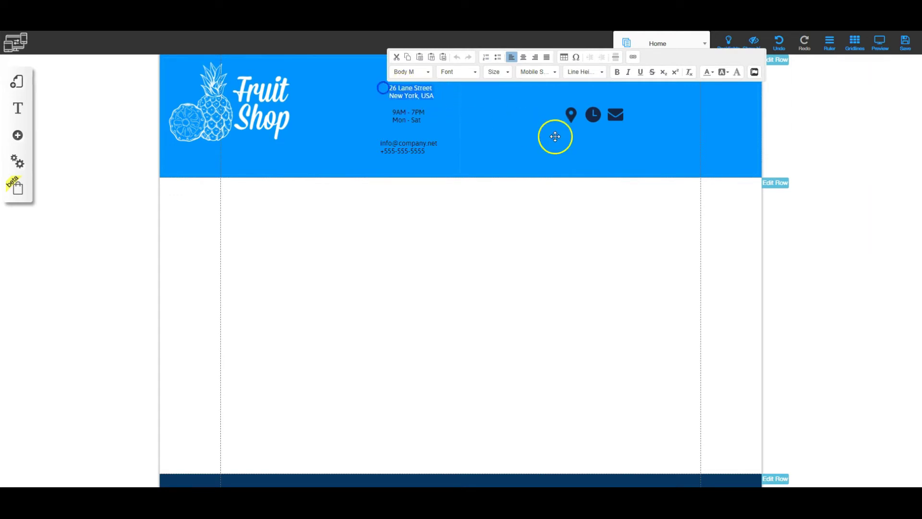
left_click(712, 73)
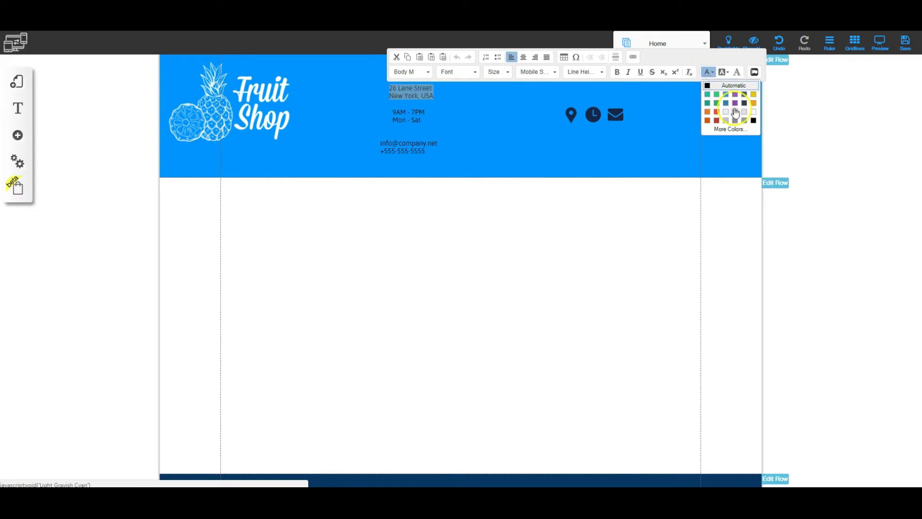
left_click(752, 112)
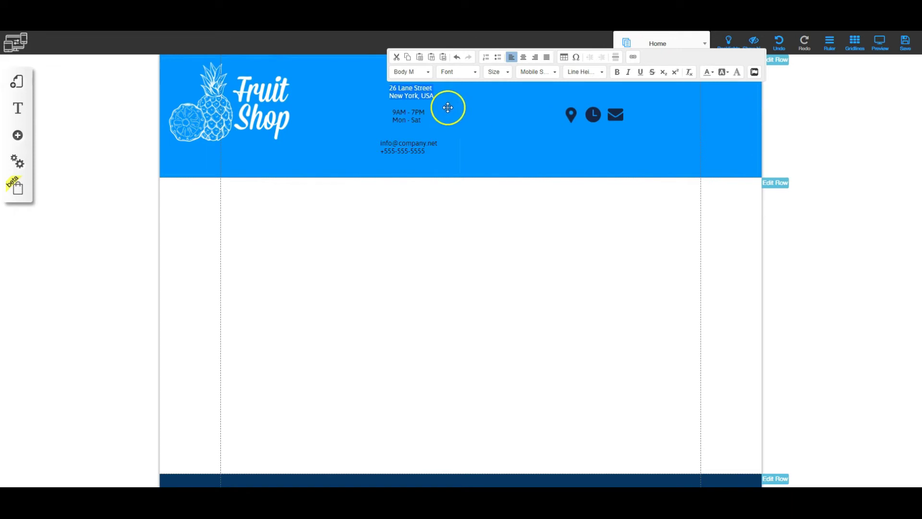
left_click(617, 73)
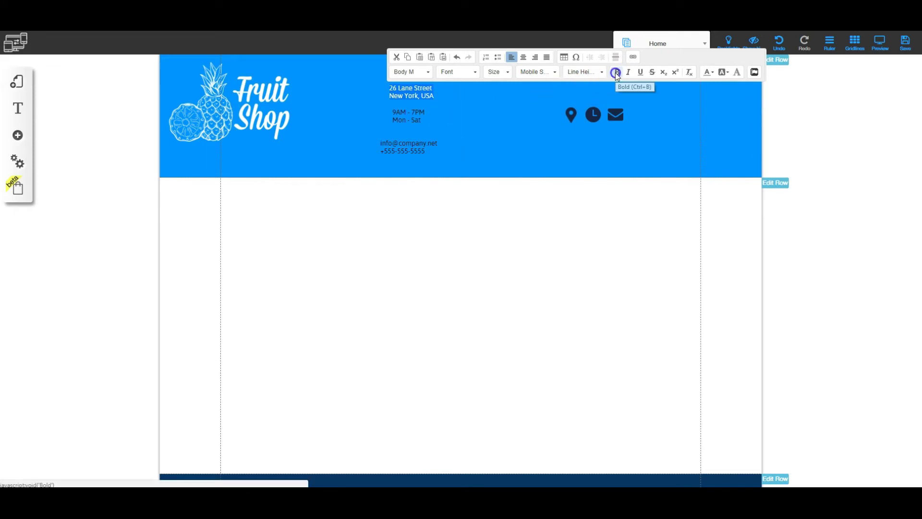
left_click(483, 113)
Make the "9AM - 7PM Mon - Sat" text white and bold
left_click_drag(403, 119, 399, 113)
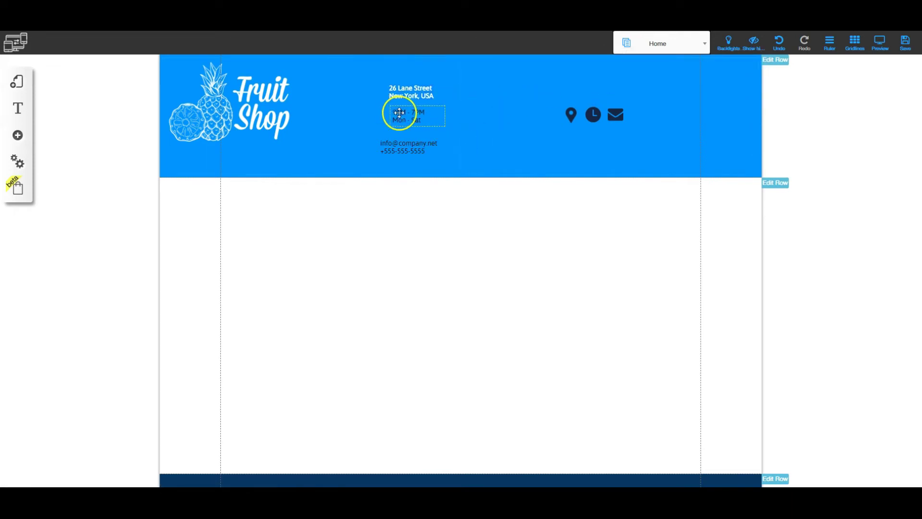
left_click(399, 113)
left_click(420, 119)
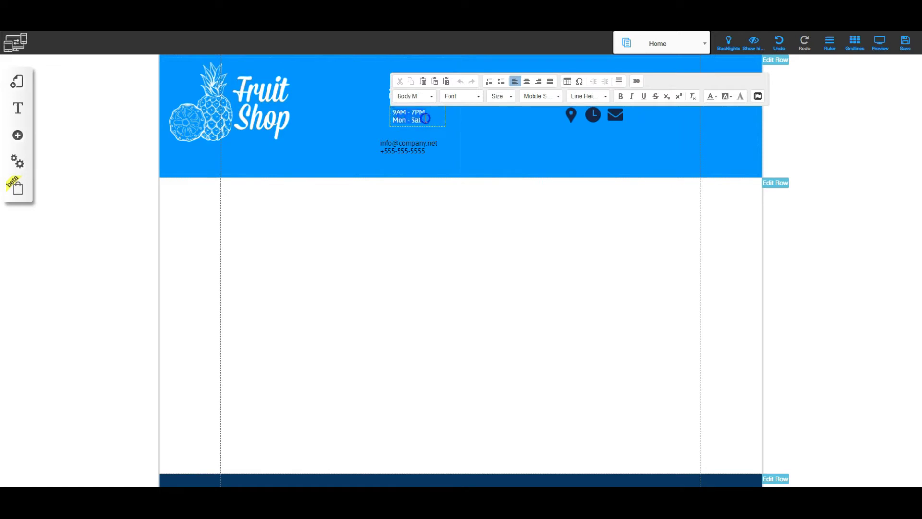
left_click(713, 96)
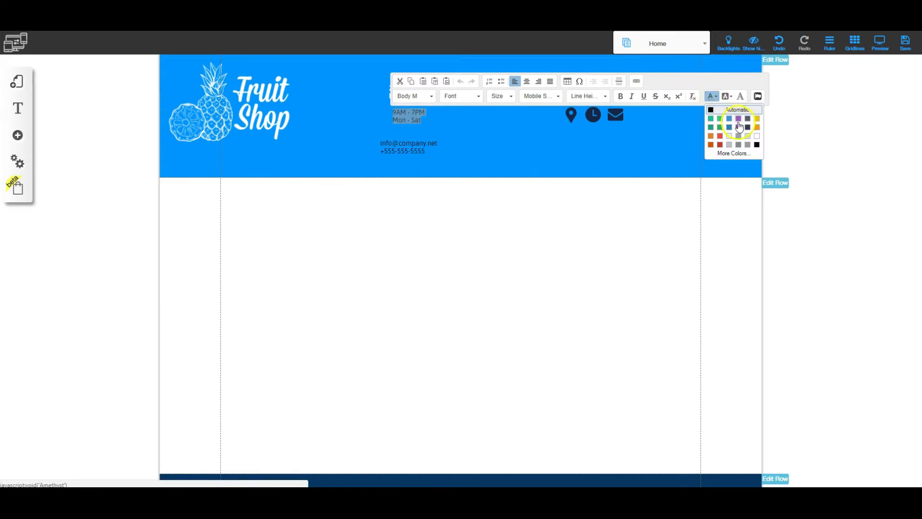
left_click(755, 137)
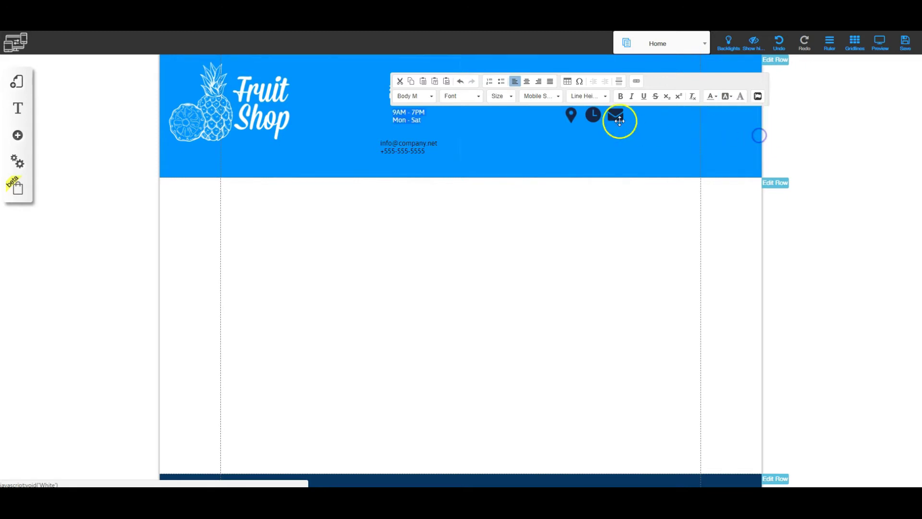
left_click(621, 97)
Make the e-mail and phone text under the opening hours white and bold
left_click(381, 148)
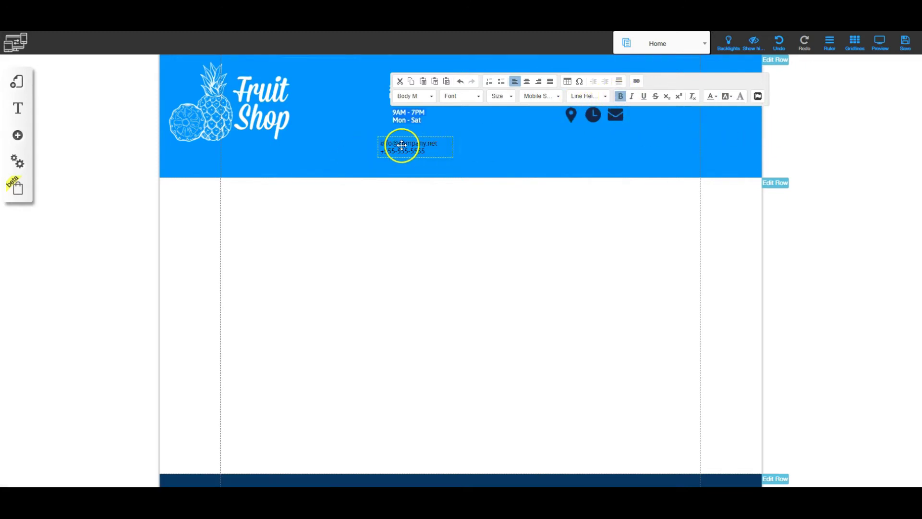
left_click(379, 149)
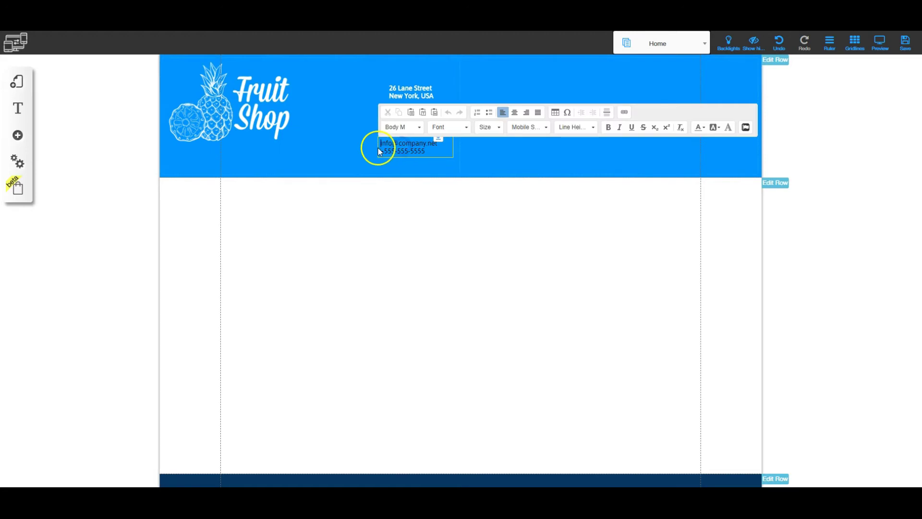
left_click_drag(379, 145, 427, 149)
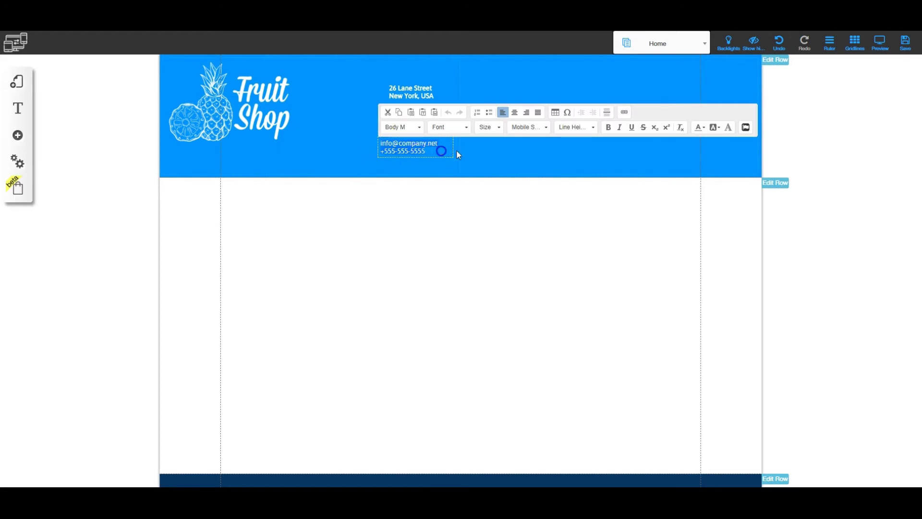
left_click(700, 127)
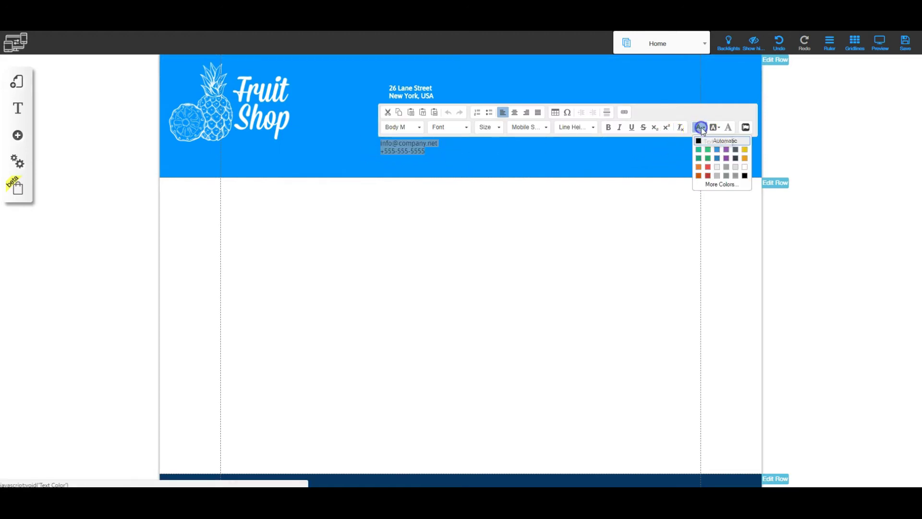
left_click(745, 167)
left_click(609, 128)
left_click(438, 181)
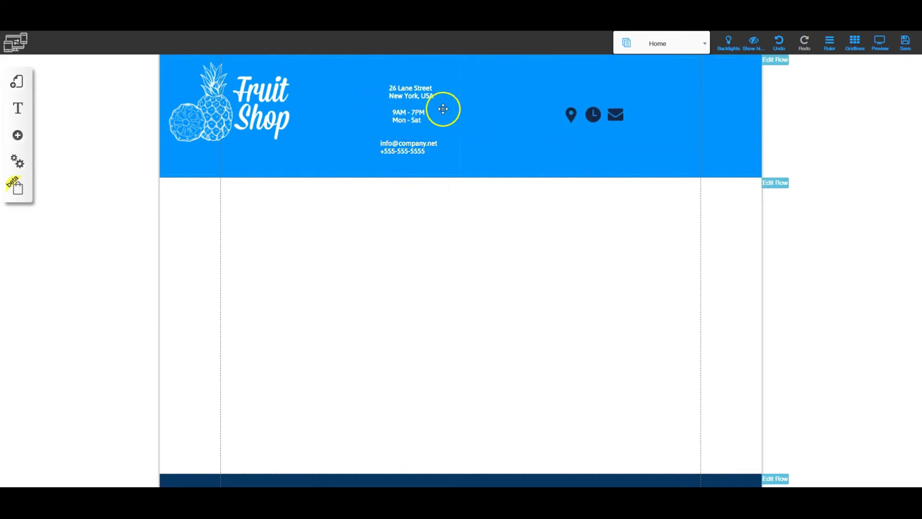
Move the pin, clock and envelope icons close to the right side of the three header texts
left_click_drag(571, 114, 484, 106)
left_click_drag(594, 115, 492, 118)
left_click_drag(614, 114, 474, 82)
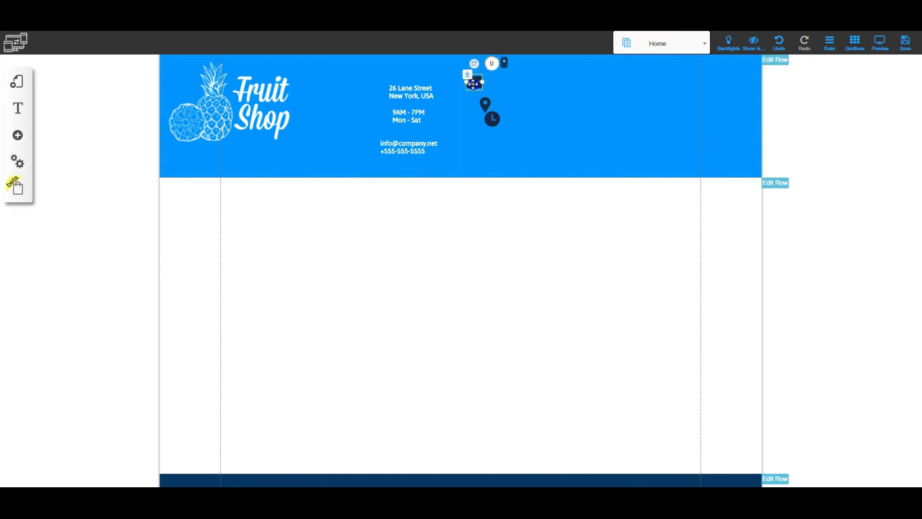
left_click(648, 198)
Open the header row's background colour setting and sample the red header colour B01A2D from the finished Fruit Shop page
left_click(778, 61)
left_click(472, 287)
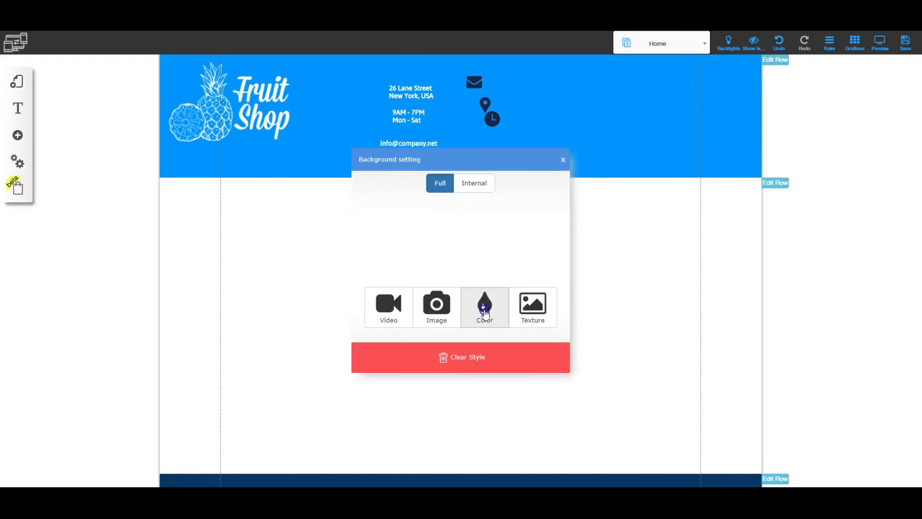
left_click(485, 313)
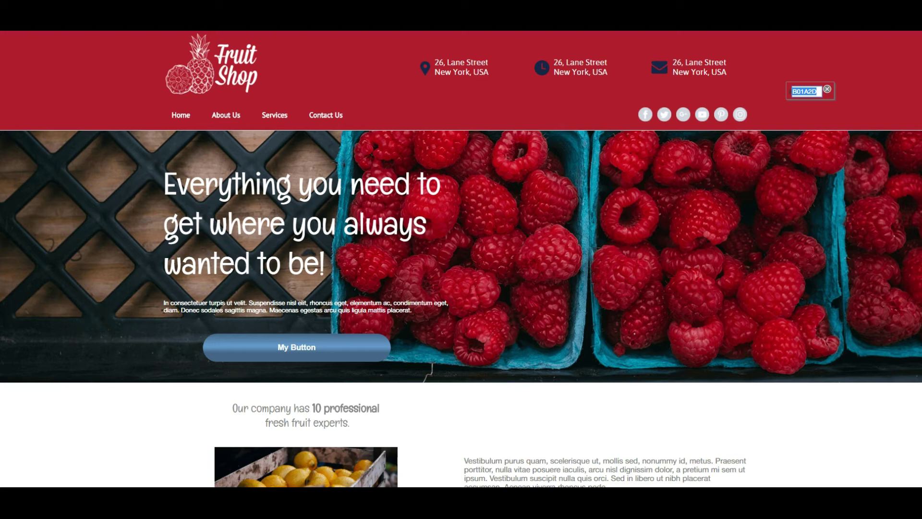
left_click(834, 55)
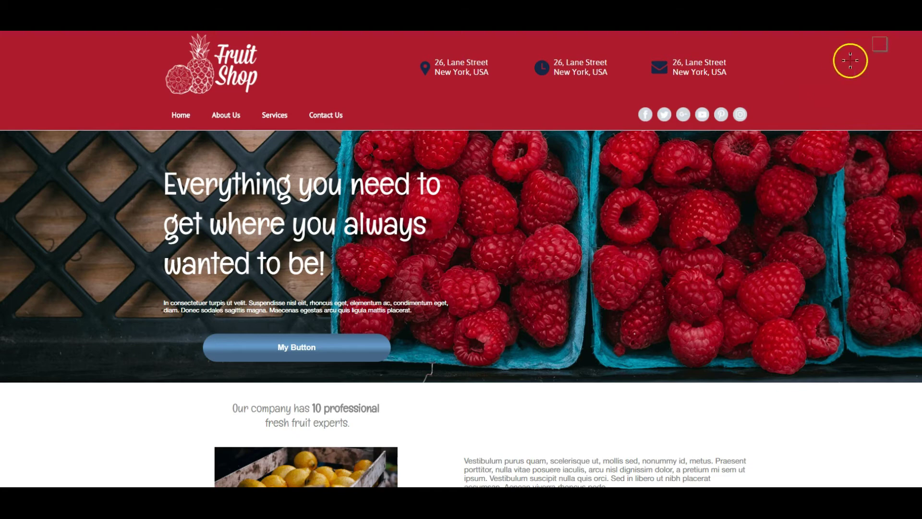
left_click(836, 75)
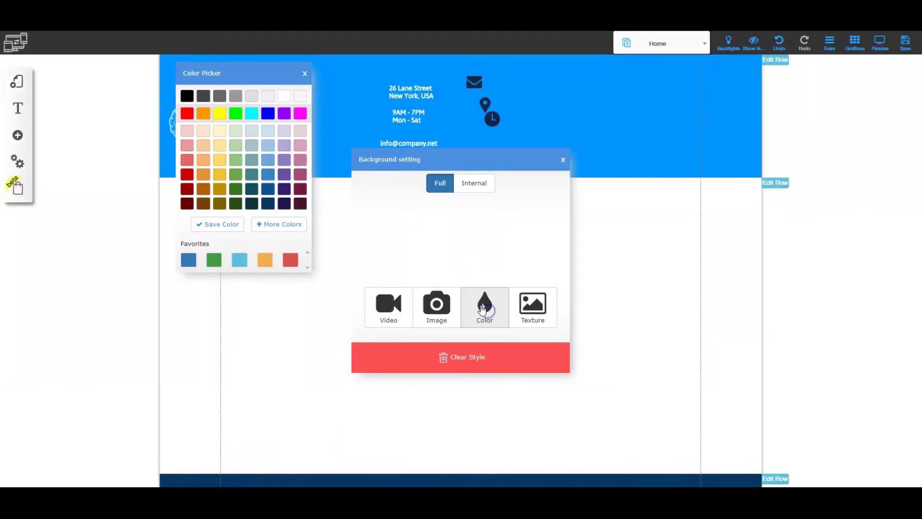
Set the header row's full background to the custom colour rgb(176, 26, 45) and close the colour and background dialogs
left_click(278, 227)
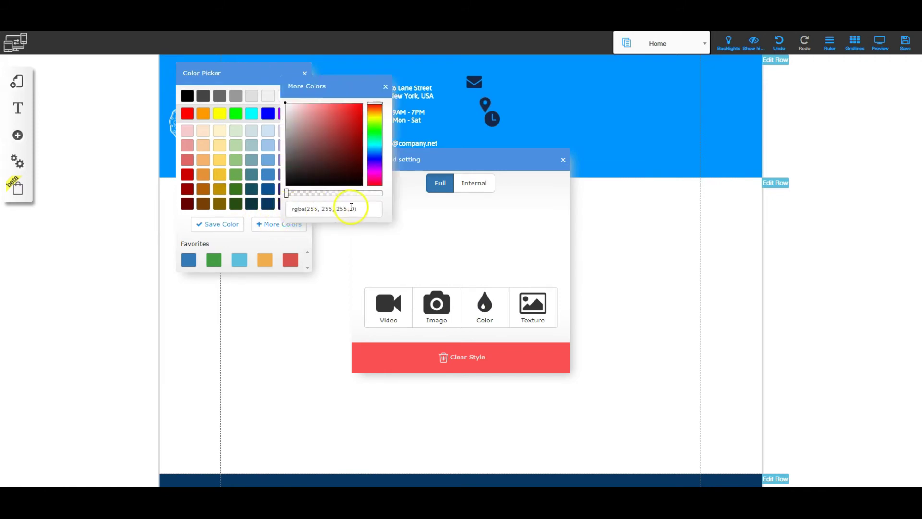
left_click_drag(356, 209, 284, 209)
type("rgb(176, 26, 45)")
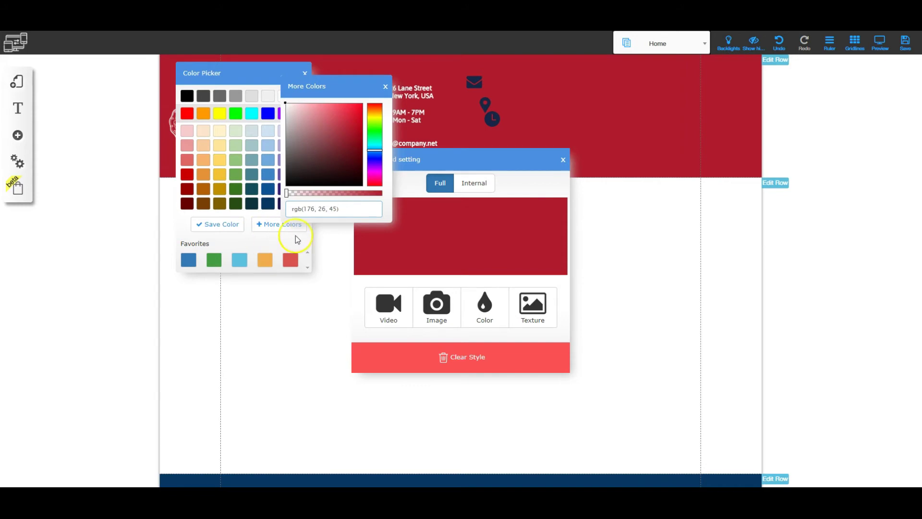
left_click(385, 86)
left_click(305, 74)
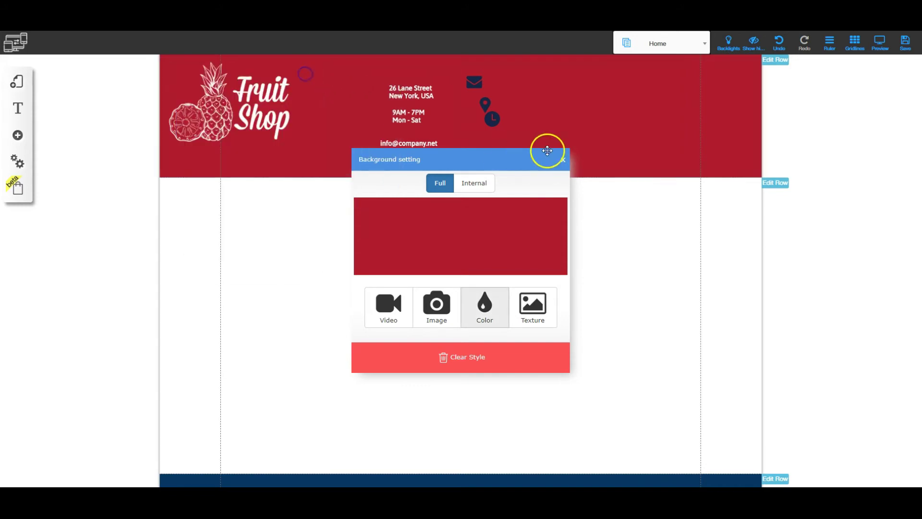
left_click(565, 163)
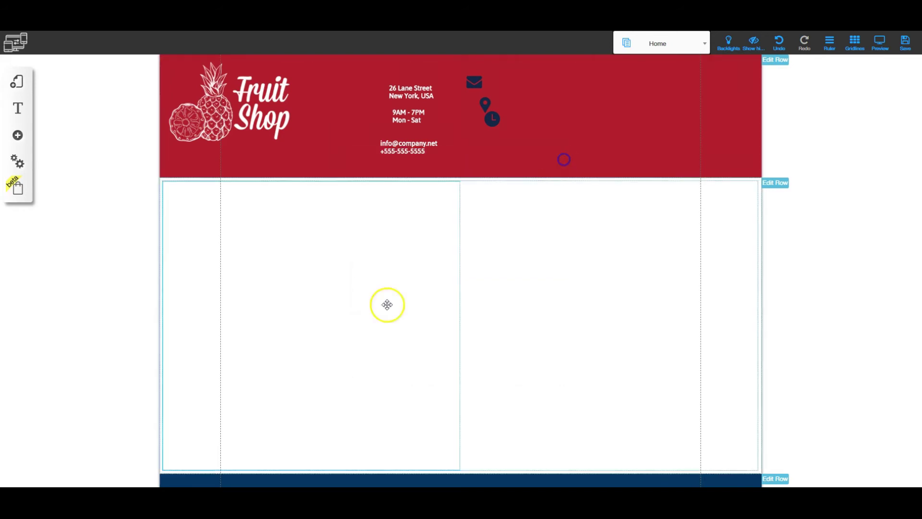
In Notepad, add the line "Color picker: (RED HEADER) B01A2D" above the address and return to the website builder
key("alt+Tab")
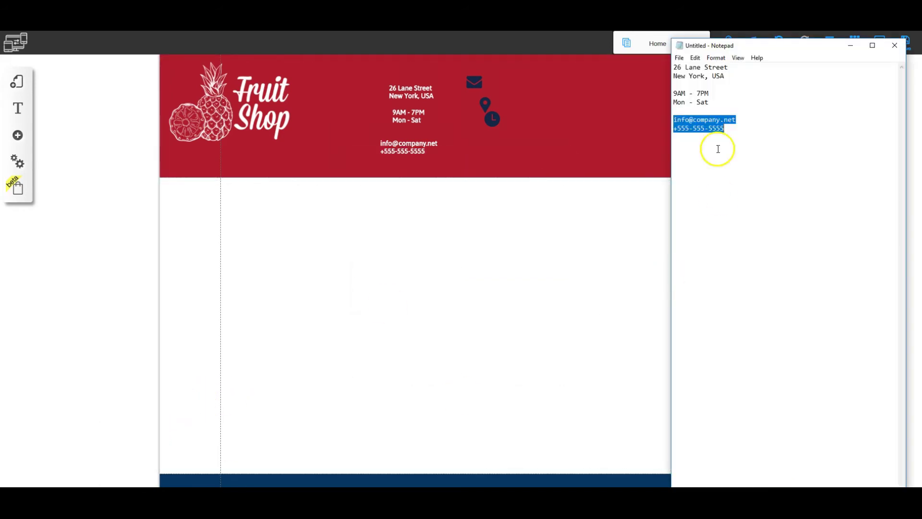
left_click(674, 67)
key("Return")
key("Return")
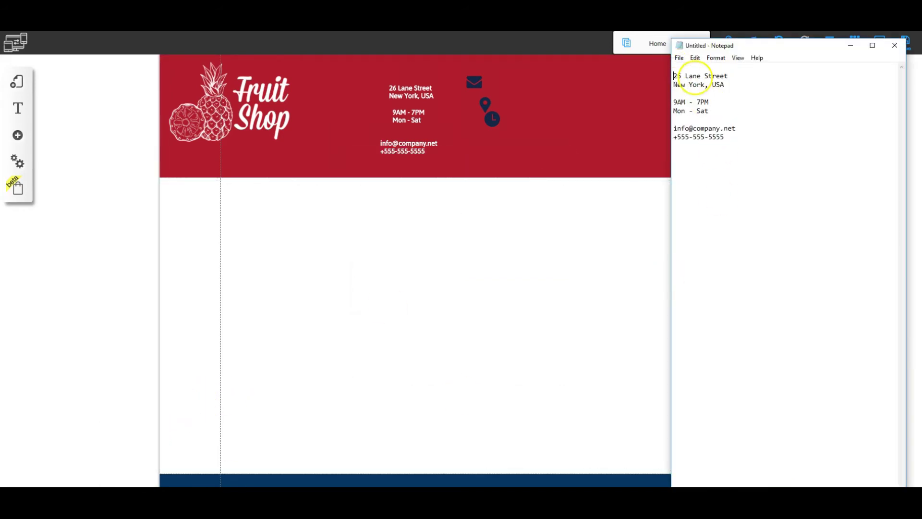
type("C")
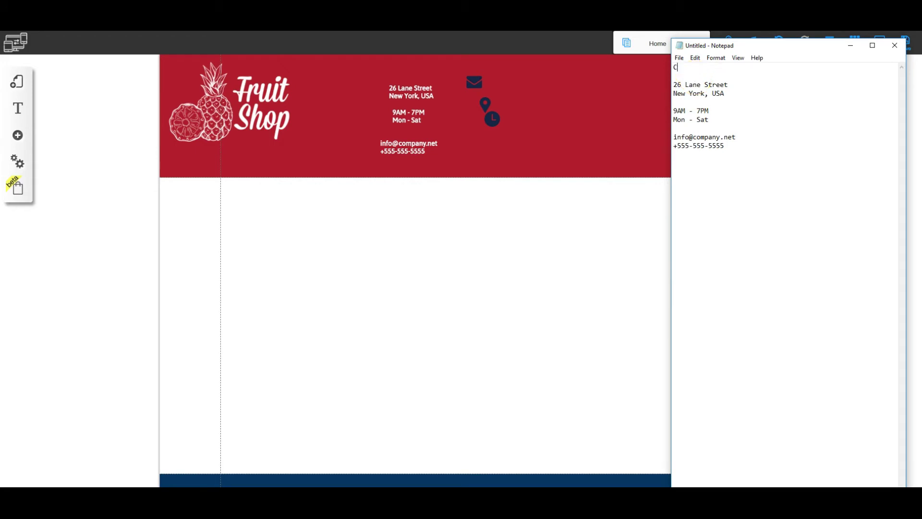
type("olor picker:  (RED HEADER) B01A2D")
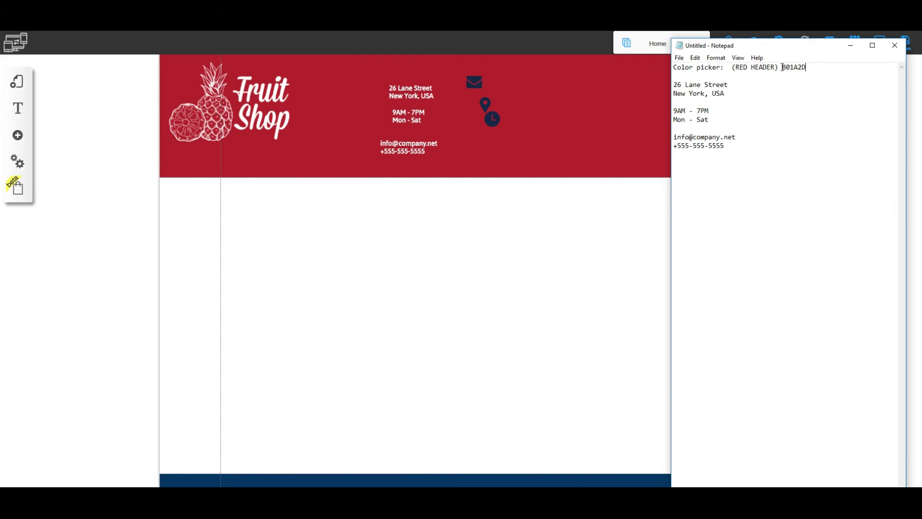
left_click(851, 47)
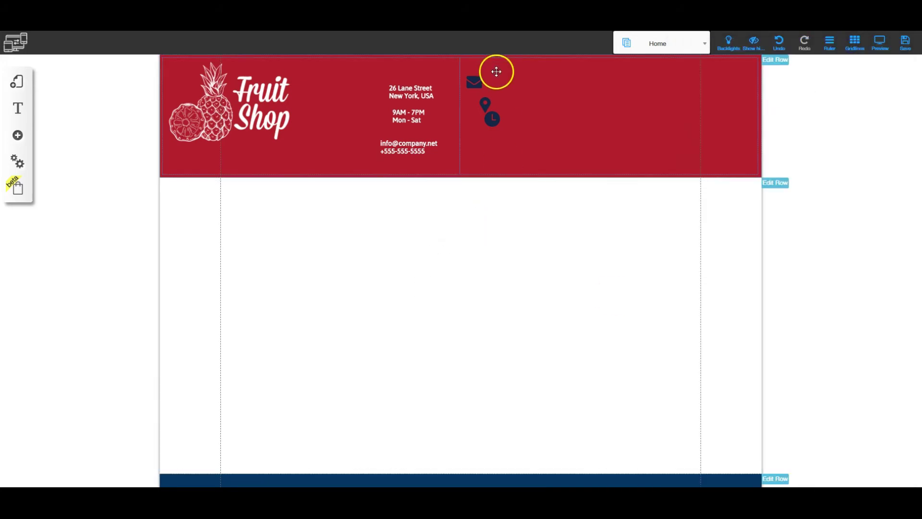
Arrange the pin, clock and envelope icons beside the address, opening hours and e-mail texts in one line across the header's right column
left_click(472, 80)
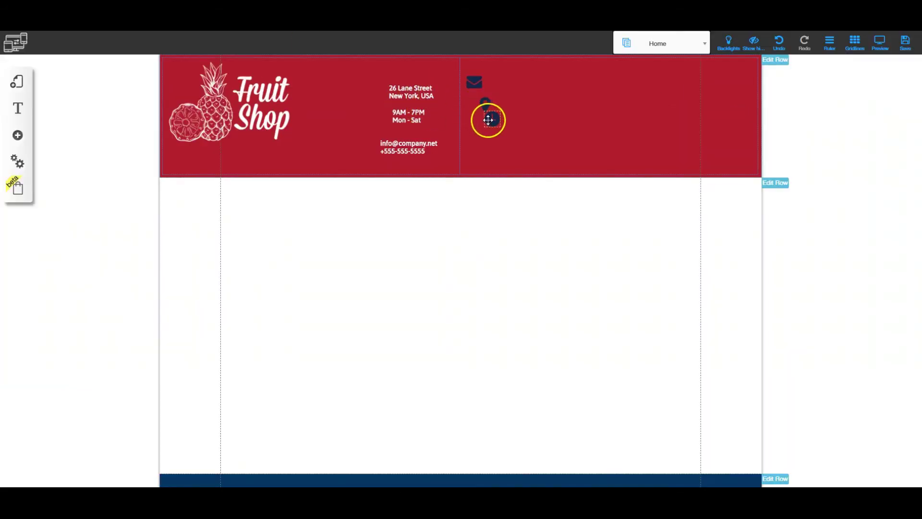
left_click(482, 106)
left_click_drag(482, 107, 591, 95)
left_click_drag(474, 83, 657, 94)
left_click_drag(411, 93, 529, 94)
left_click_drag(408, 116, 609, 94)
left_click_drag(423, 146, 694, 94)
left_click(681, 148)
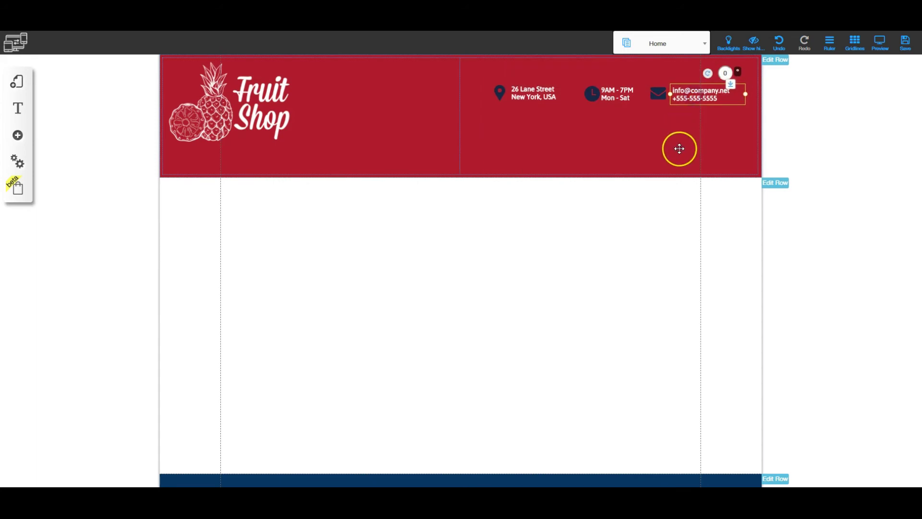
Show the ruler and place a horizontal guide just above the contact texts in the header
left_click(534, 93)
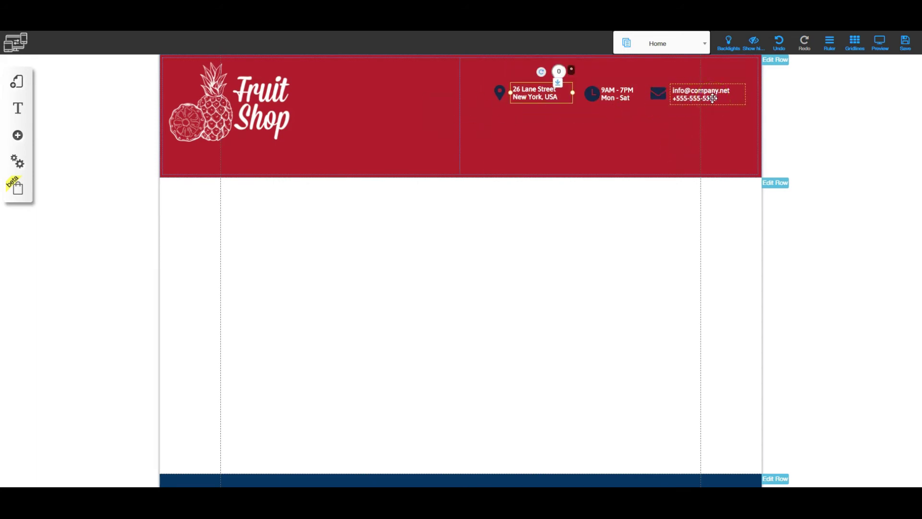
left_click(830, 43)
left_click_drag(762, 107, 562, 77)
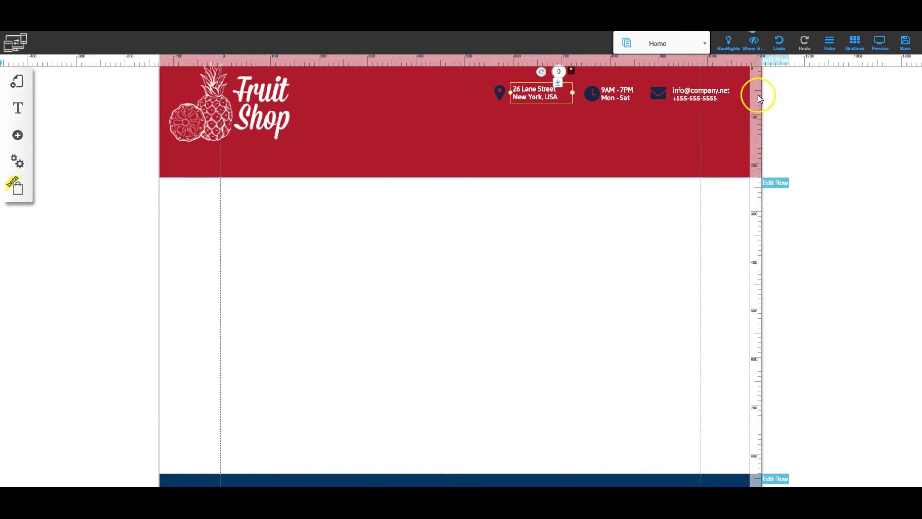
mouse_move(757, 91)
left_mouse_down()
mouse_move(393, 95)
mouse_move(735, 93)
mouse_move(753, 92)
mouse_move(752, 82)
left_mouse_up()
Align the e-mail, address and opening hours texts to the horizontal guide, leaving room for the icons beside them
left_click(702, 101)
left_click(612, 94)
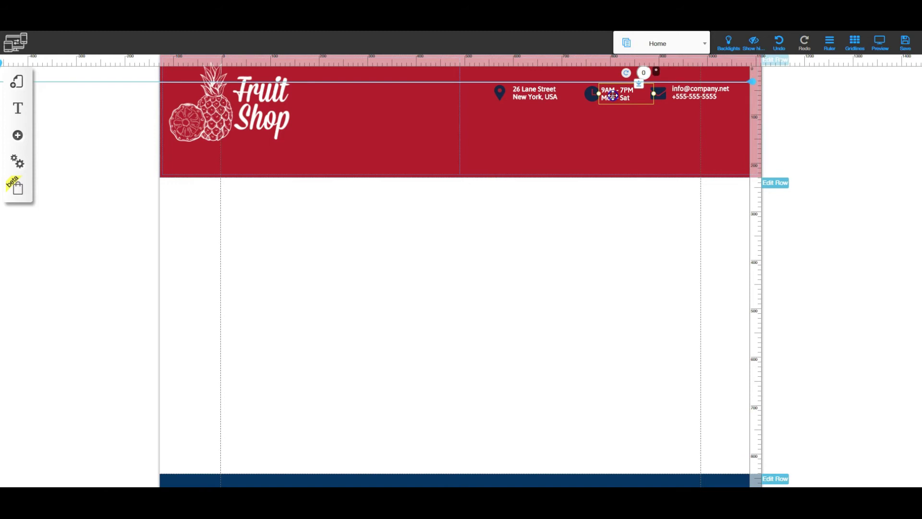
left_click_drag(527, 93, 538, 91)
left_click_drag(635, 95, 632, 94)
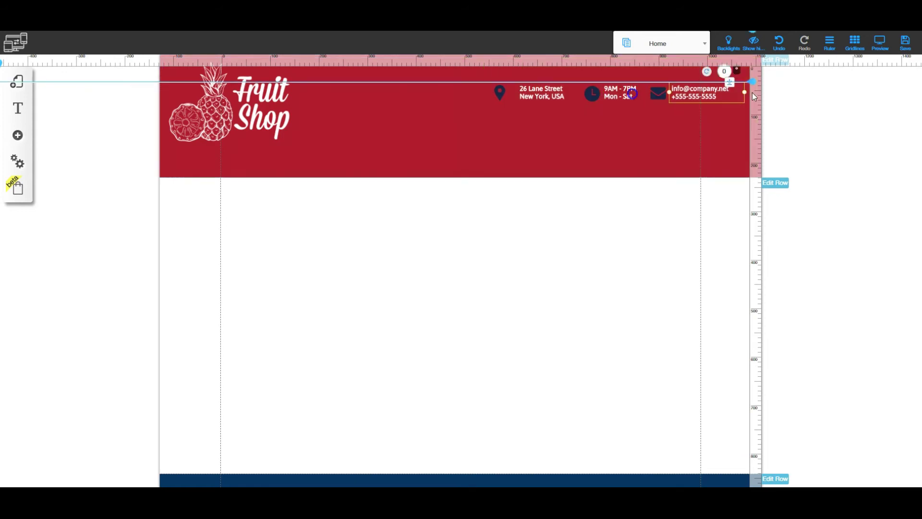
Lower the horizontal guide slightly and align the envelope, clock and pin icons to it
left_click(738, 89)
mouse_move(738, 90)
left_mouse_down()
mouse_move(749, 78)
mouse_move(754, 86)
left_mouse_up()
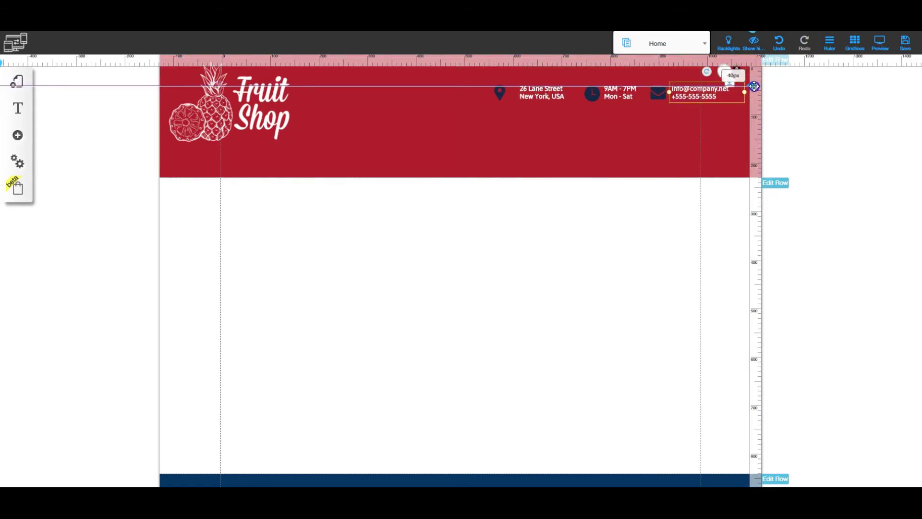
left_click(658, 93)
left_click_drag(658, 95, 593, 92)
left_click_drag(502, 92, 535, 128)
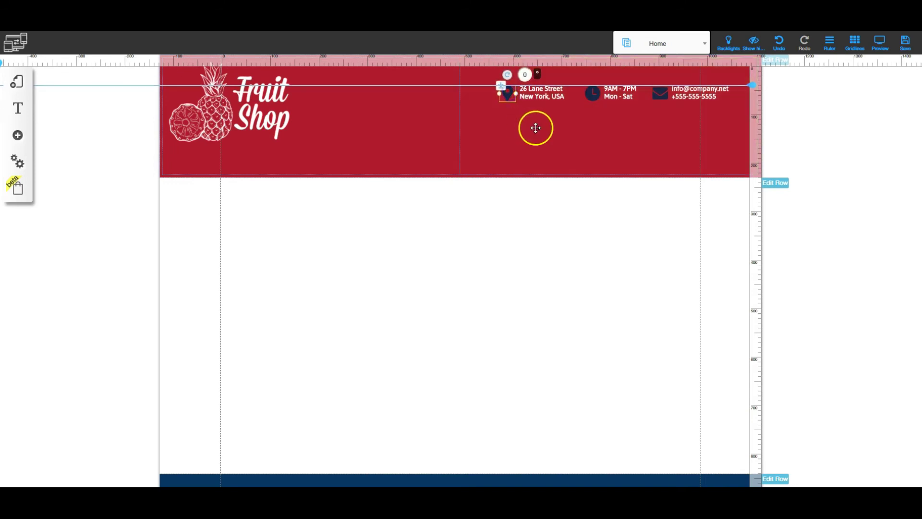
Nudge the pin icon off the guide in small increments and return it to its place beside the address
left_click(506, 96)
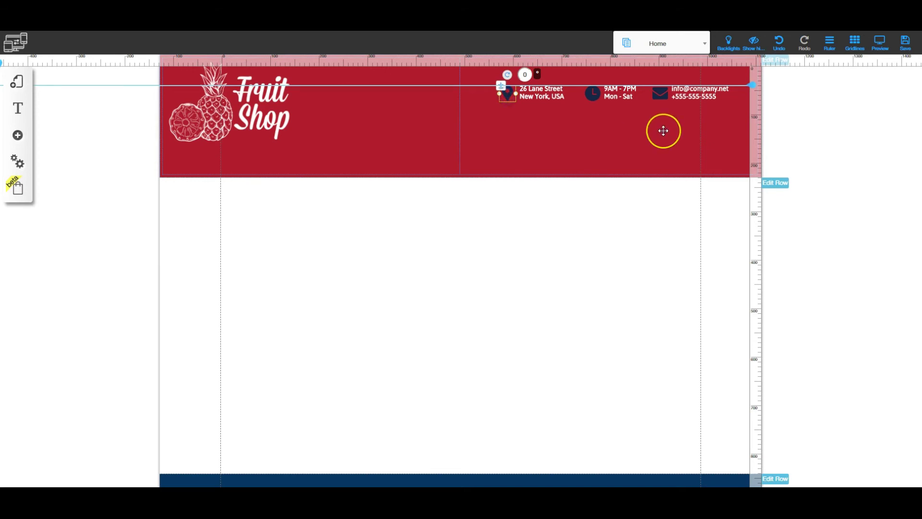
key("Left")
key("Left")
key("Left")
key("Left")
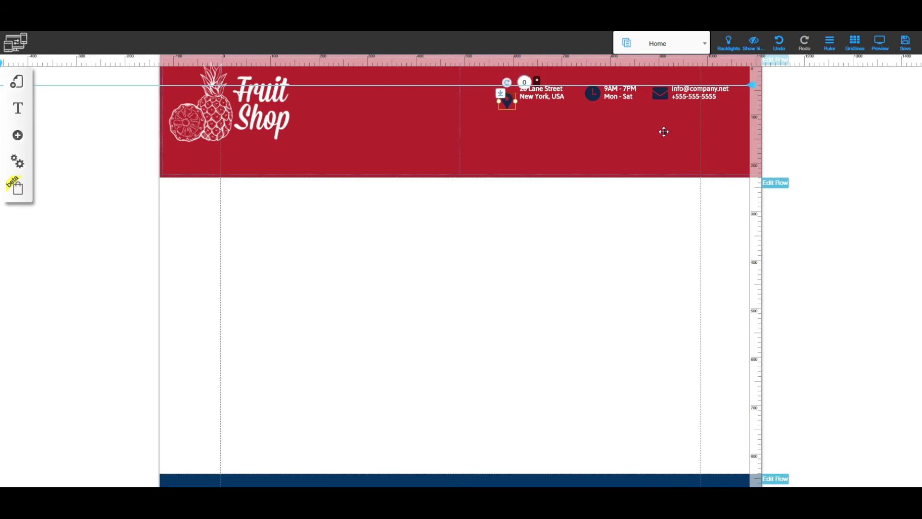
left_click(668, 119)
left_click(511, 101)
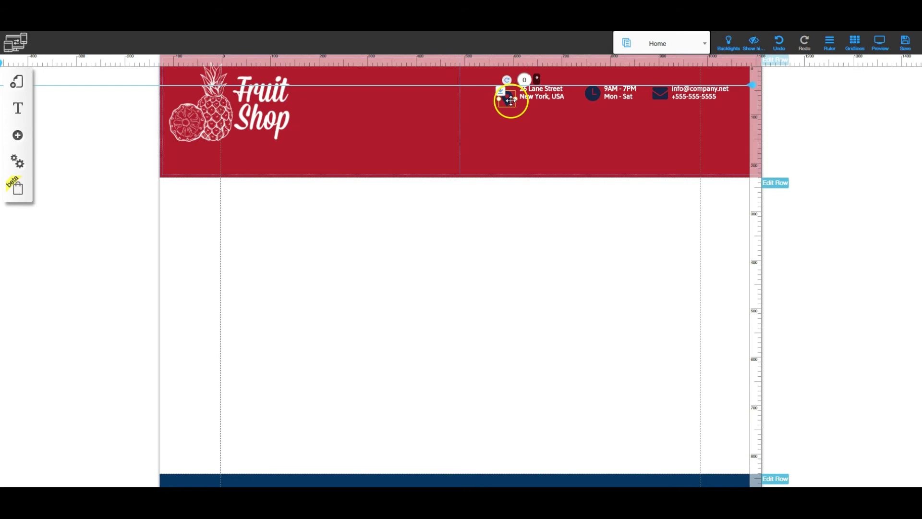
left_click_drag(510, 97, 511, 96)
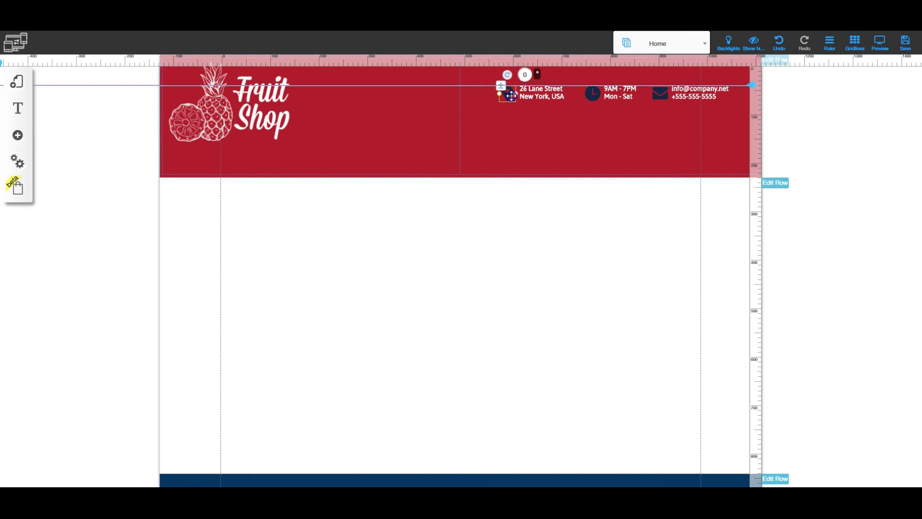
left_click(581, 162)
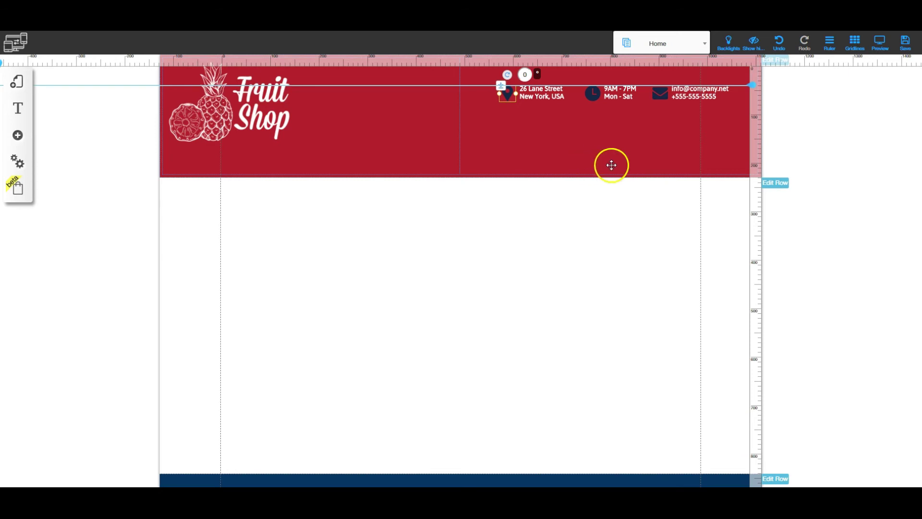
Raise the horizontal guide slightly and realign the header's contact icons and texts to it
left_click(752, 85)
left_click_drag(753, 85, 753, 82)
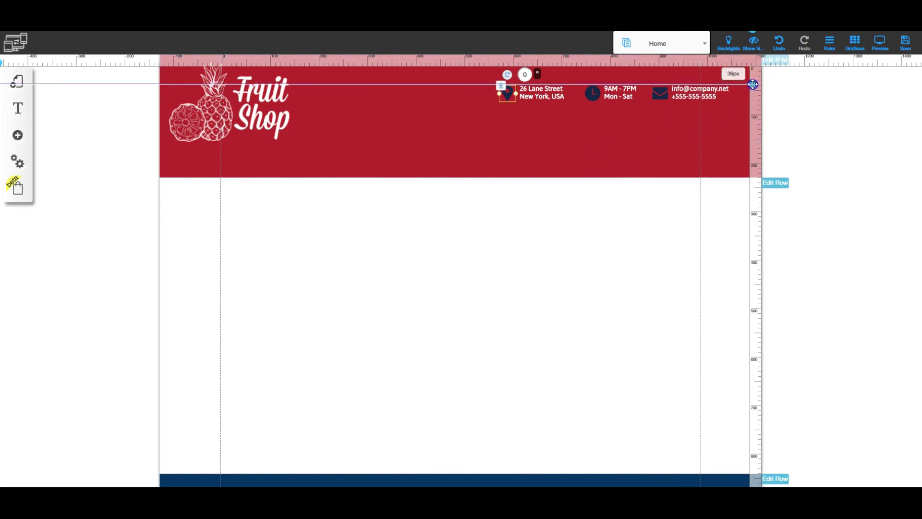
left_click(512, 100)
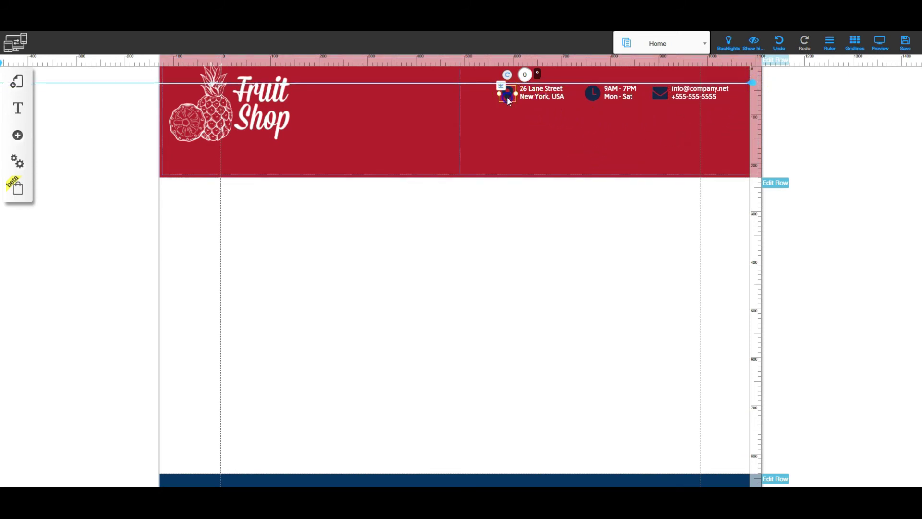
left_click(594, 94)
left_click(771, 328)
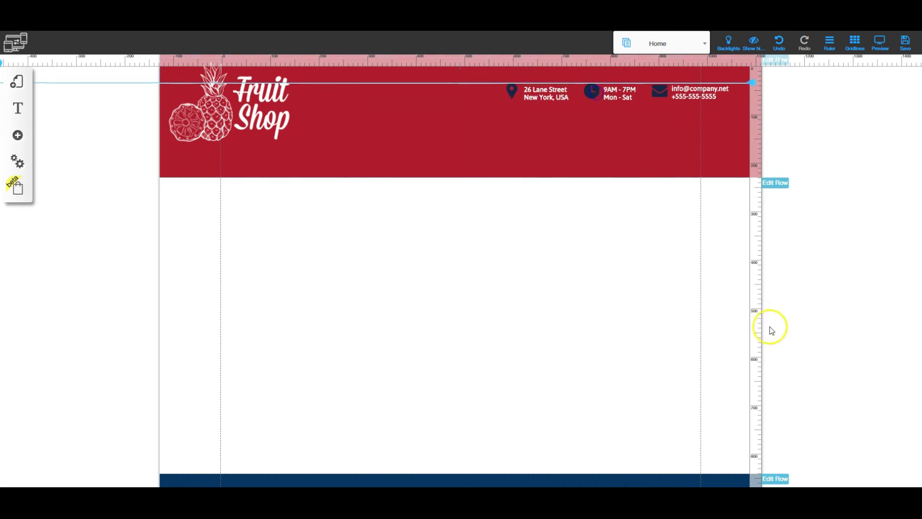
left_click(594, 95)
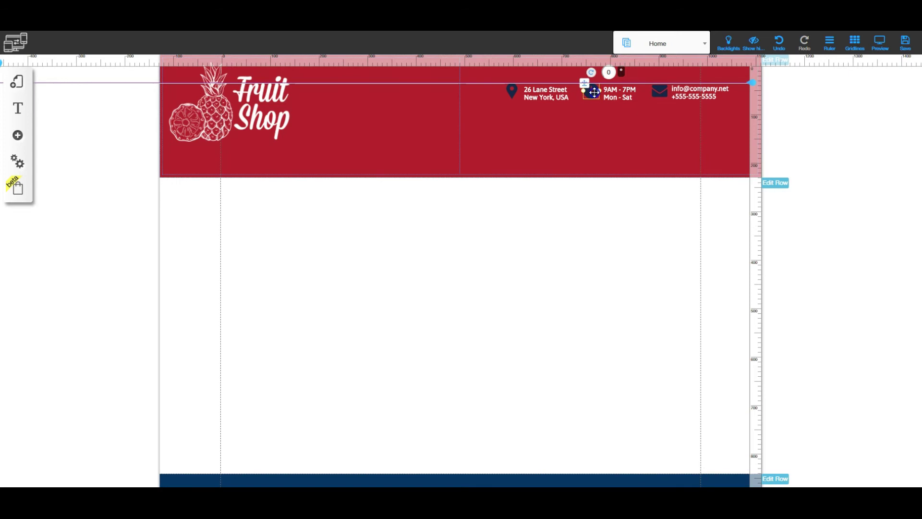
left_click(848, 126)
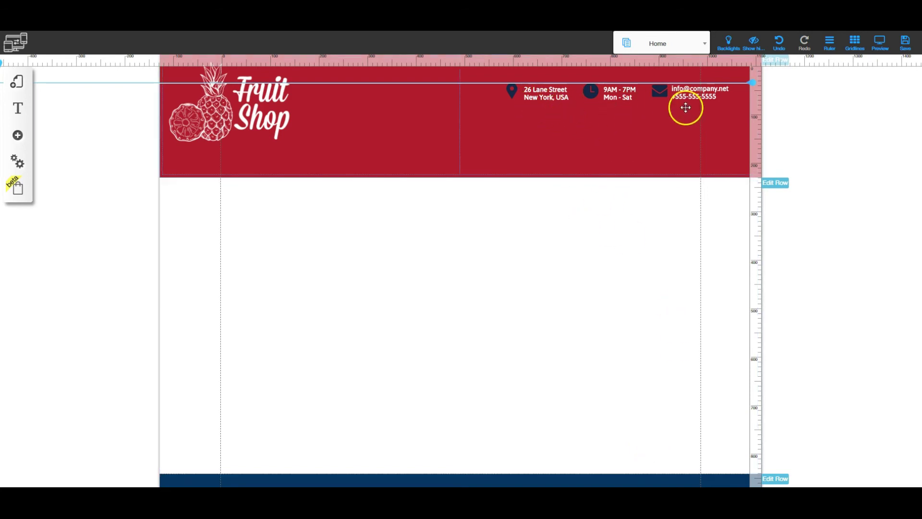
mouse_move(749, 80)
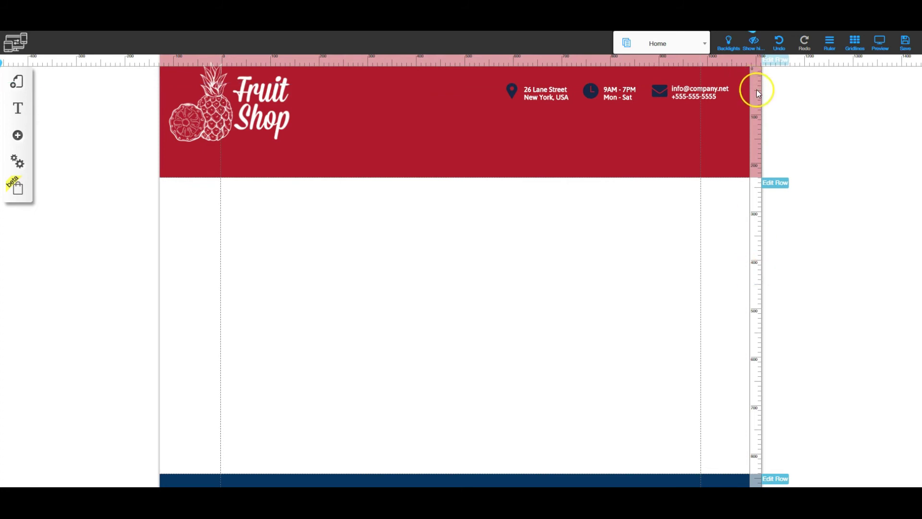
left_click_drag(751, 86, 750, 84)
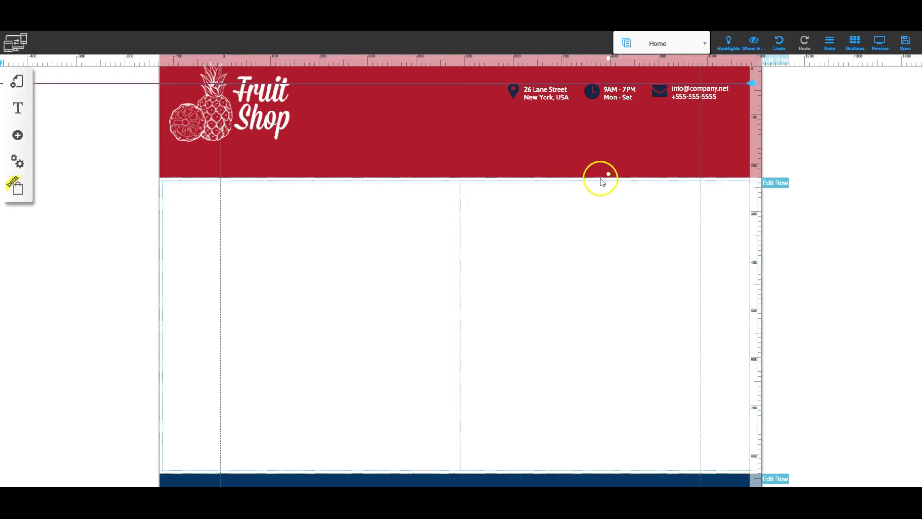
Shorten the header row so it ends just below the Fruit Shop logo, and hide the ruler
left_click_drag(608, 176, 608, 146)
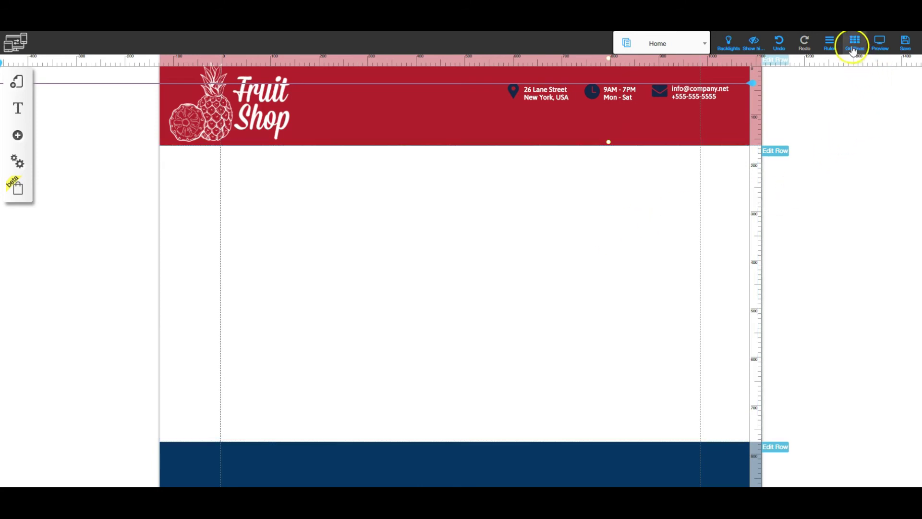
left_click(833, 47)
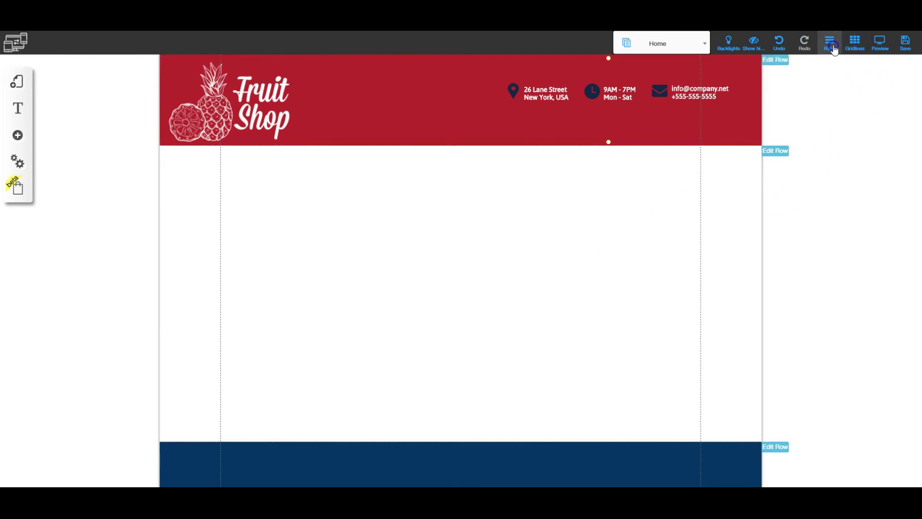
left_click(818, 188)
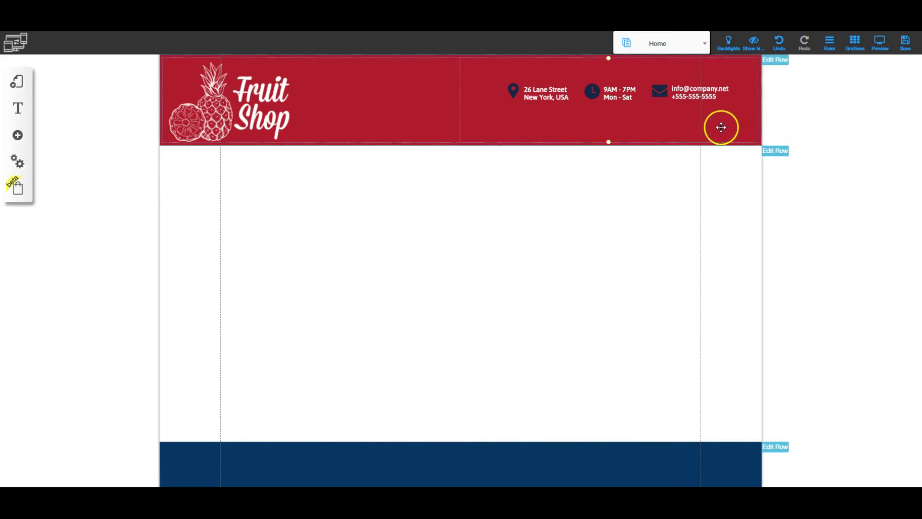
Duplicate the header's logo column and delete the logo from the copy to leave an empty middle column
left_click(418, 113)
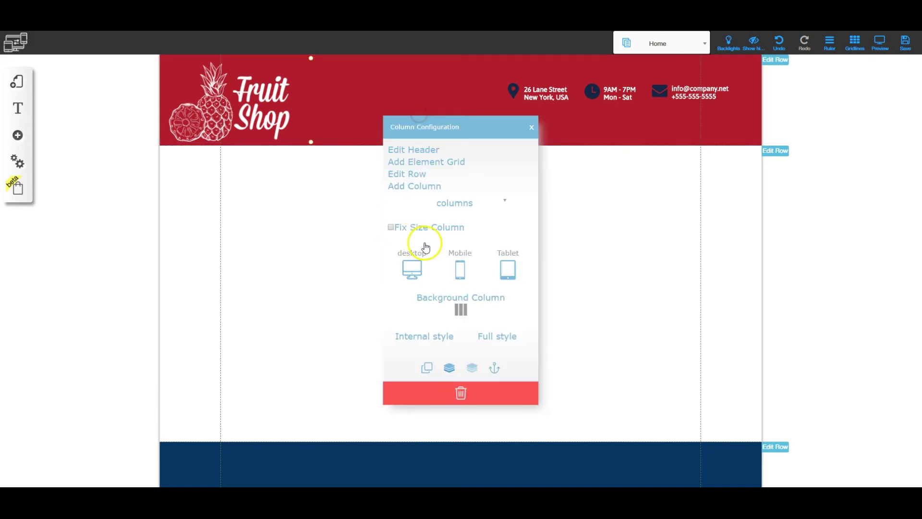
left_click(427, 368)
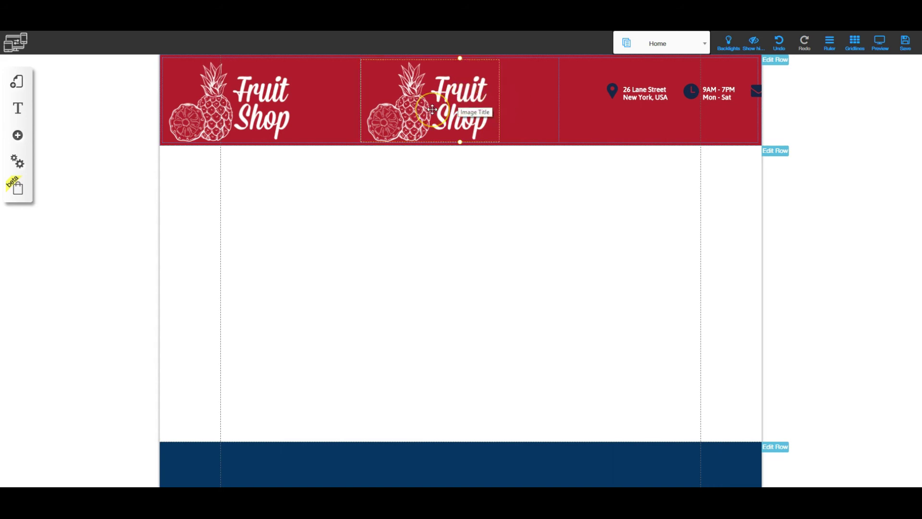
key("Delete")
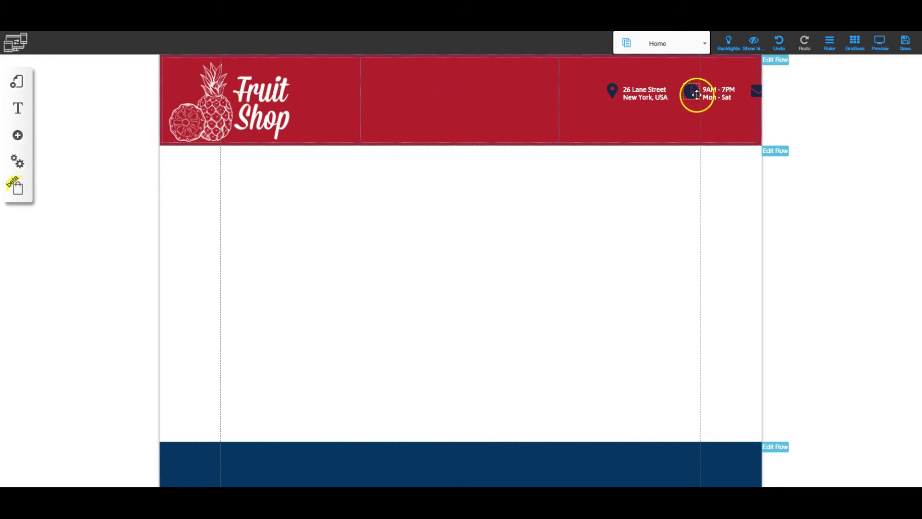
Move the empty header column past the contact column and back between the logo and contact columns
left_click(481, 94)
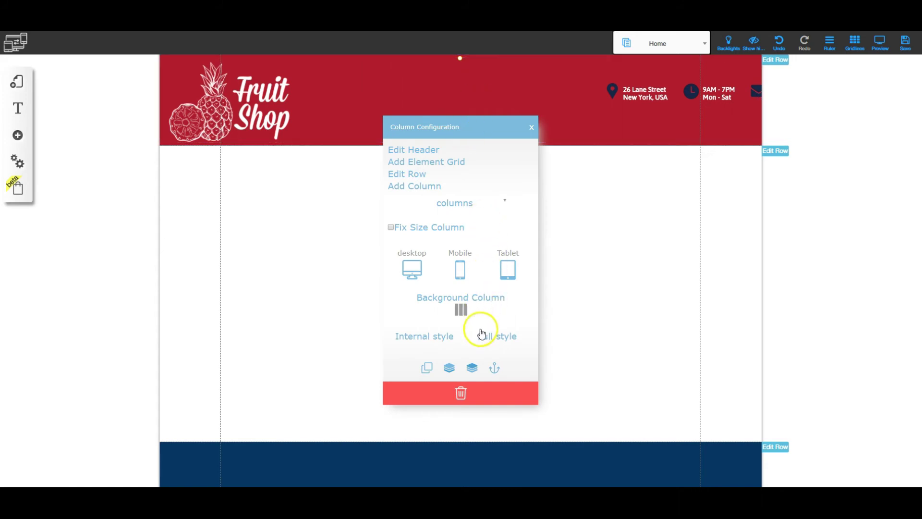
left_click(449, 370)
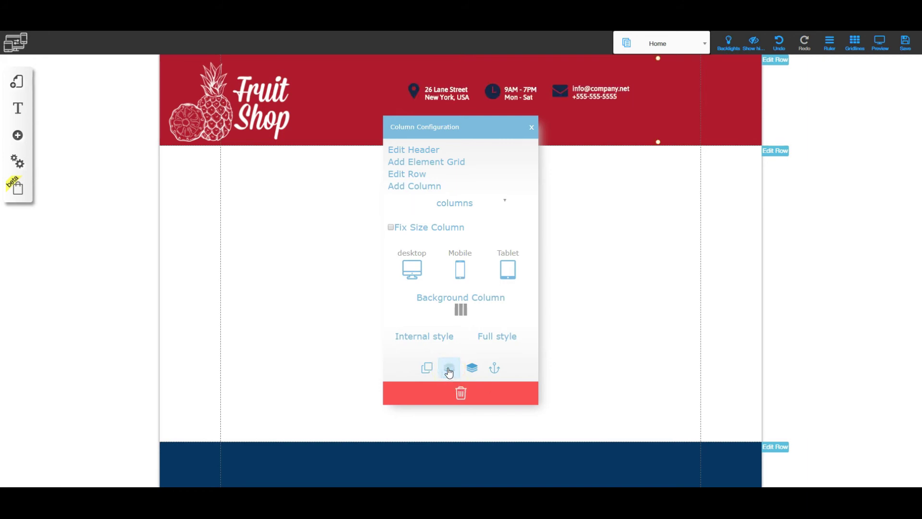
left_click(472, 369)
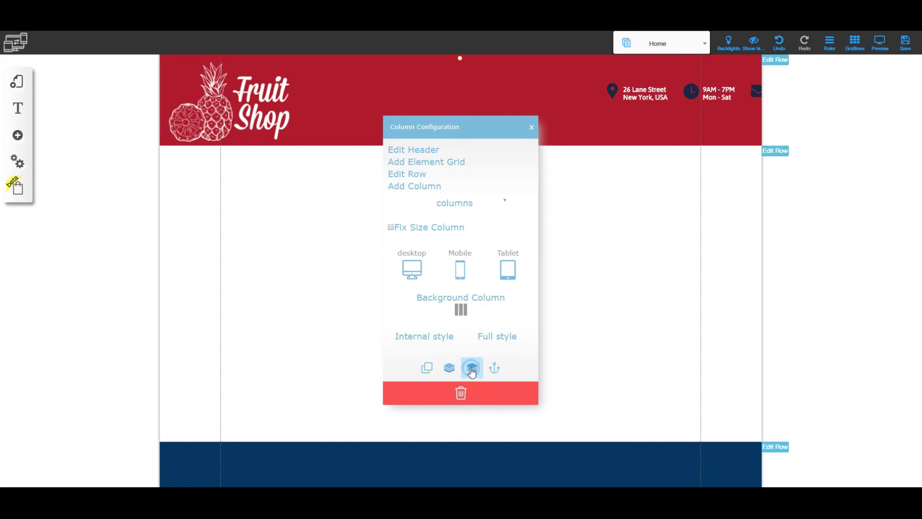
left_click(448, 370)
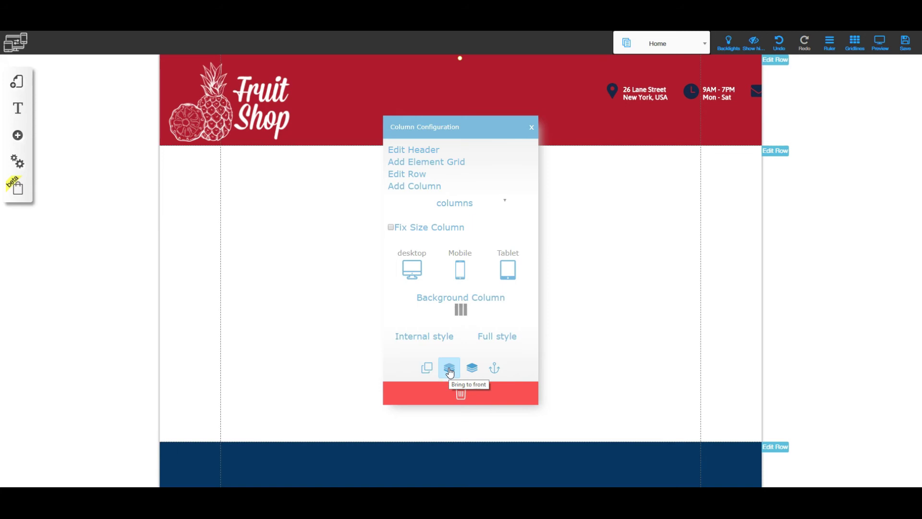
Reorder the empty header column relative to the contact column so it ends up after the contact column
left_click(471, 371)
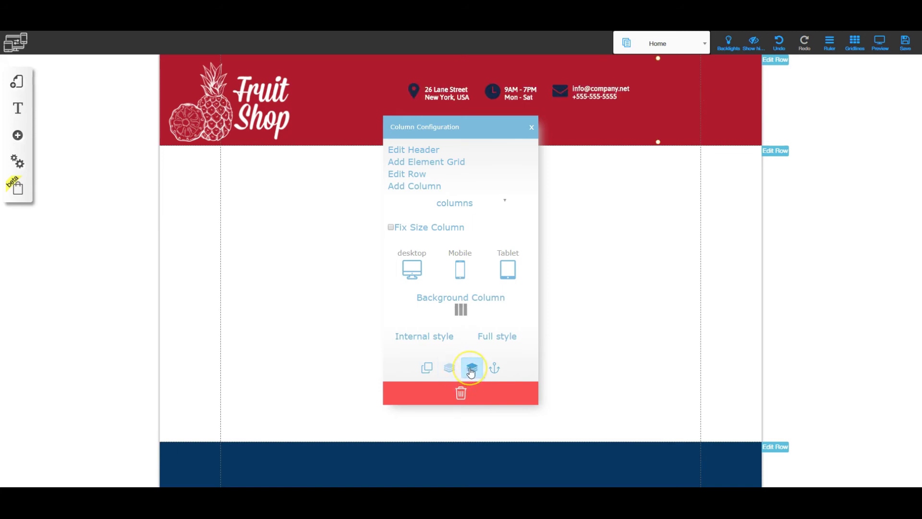
left_click(470, 370)
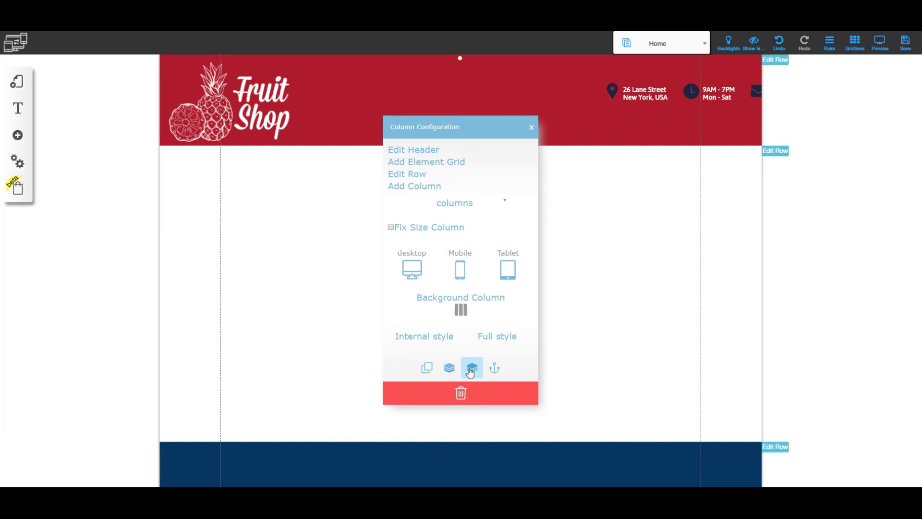
left_click(449, 369)
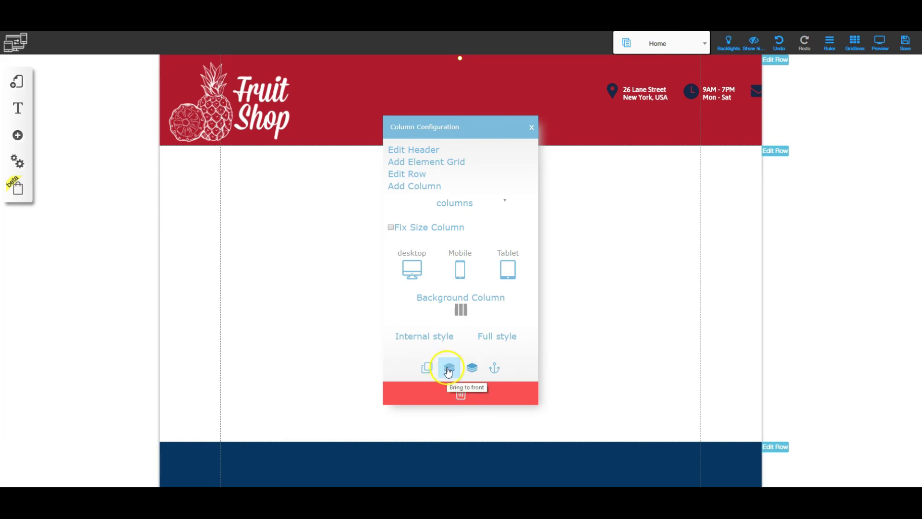
left_click(653, 216)
left_click(532, 126)
left_click(520, 186)
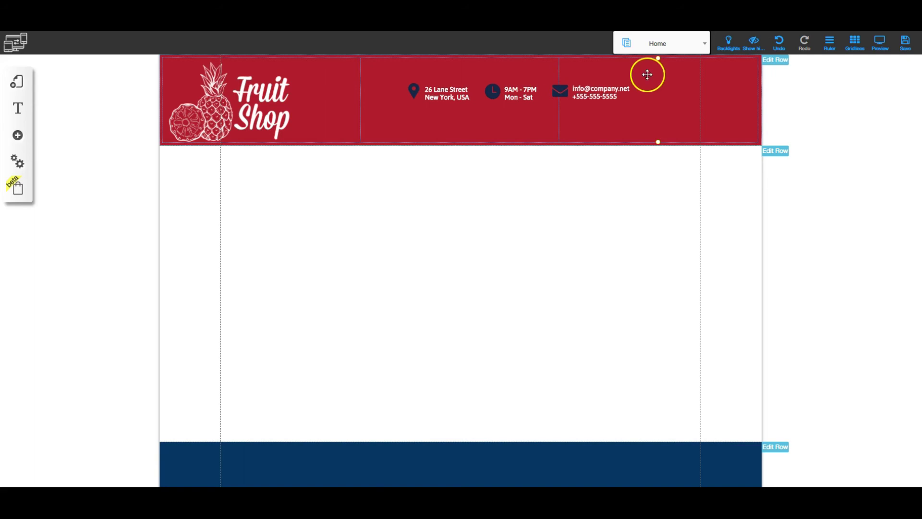
Set the header's logo column width to 6 columns
left_click(339, 73)
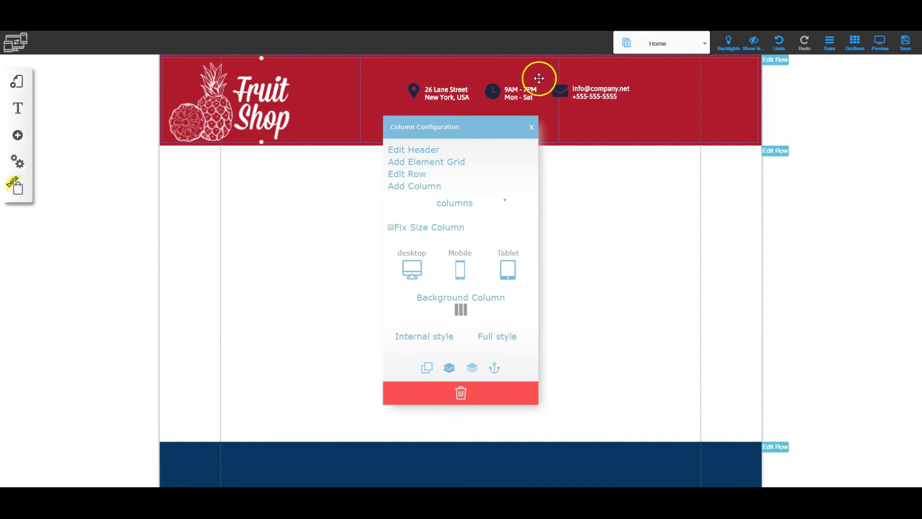
left_click(490, 200)
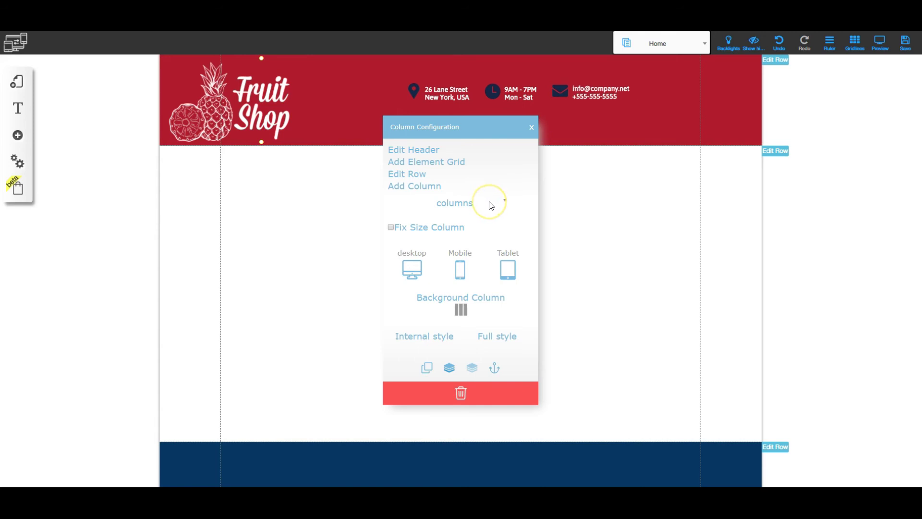
left_click(479, 205)
left_click(494, 205)
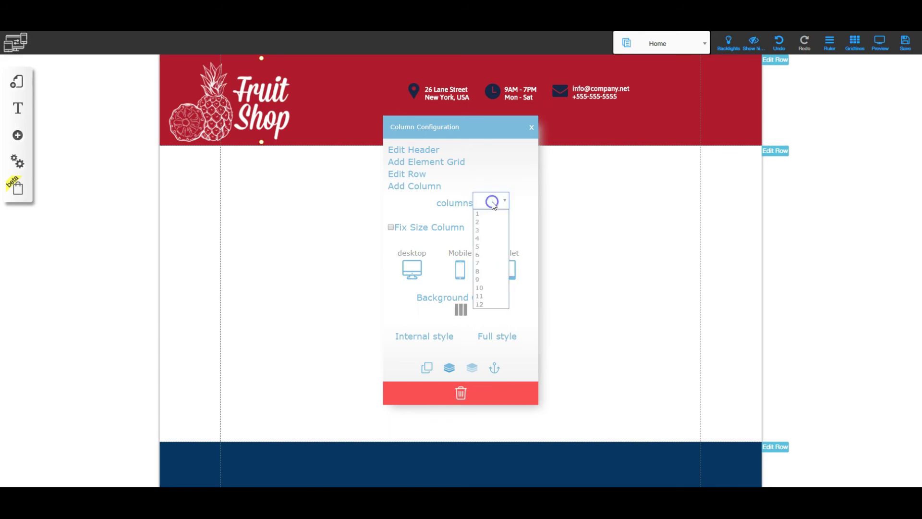
left_click(484, 255)
left_click(531, 128)
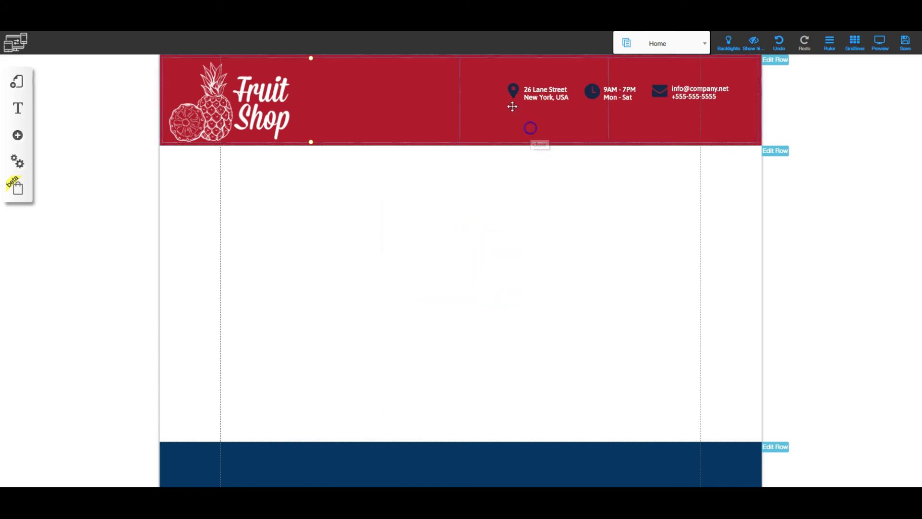
Set the header's contact column width to 6 columns
left_click(485, 78)
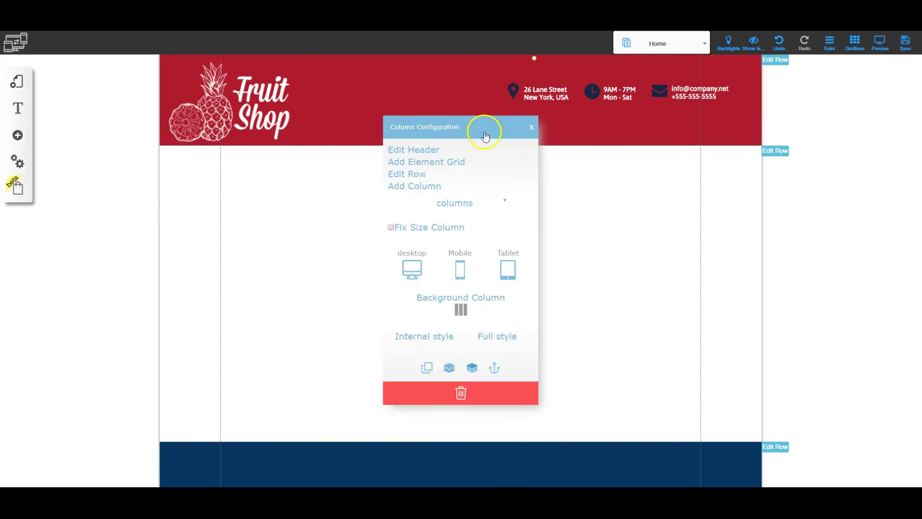
left_click(493, 202)
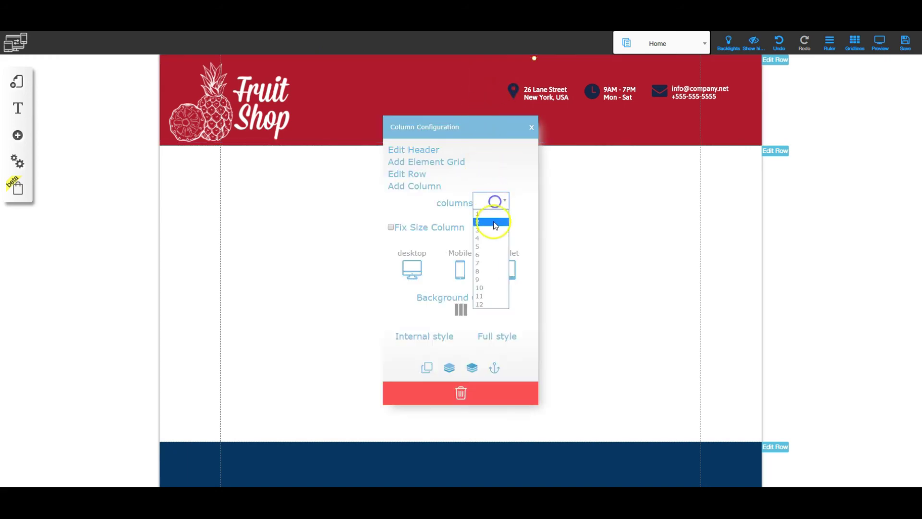
left_click(484, 254)
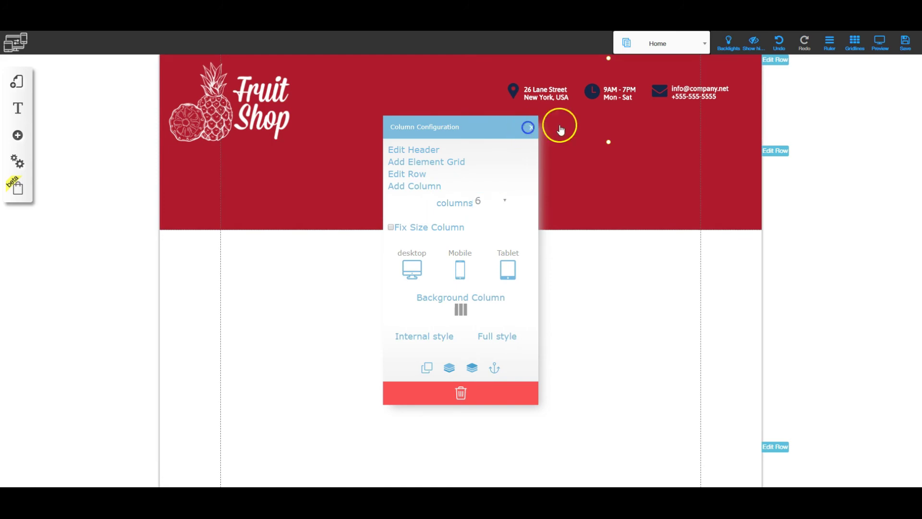
left_click(531, 127)
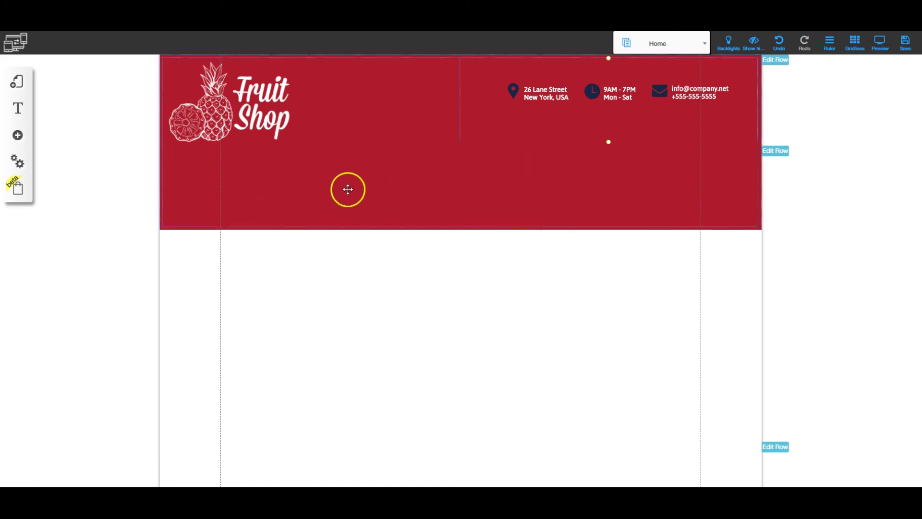
left_click(783, 153)
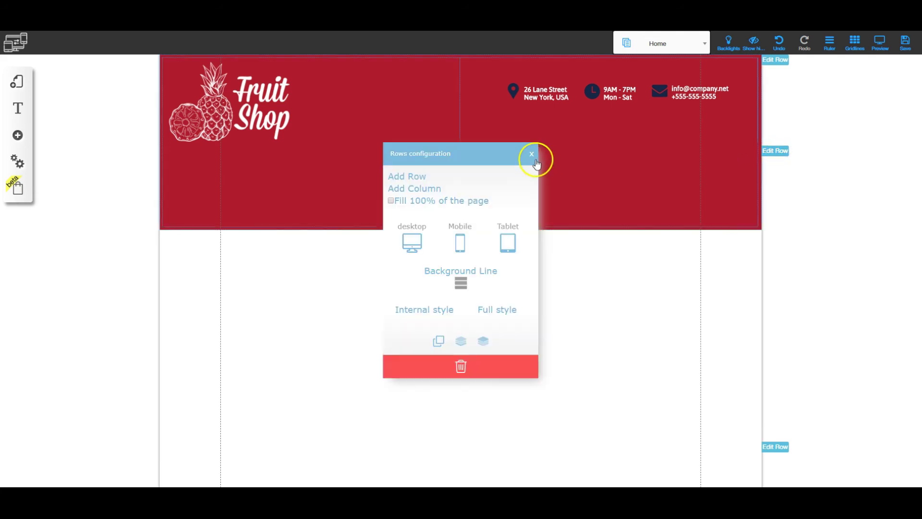
left_click(533, 154)
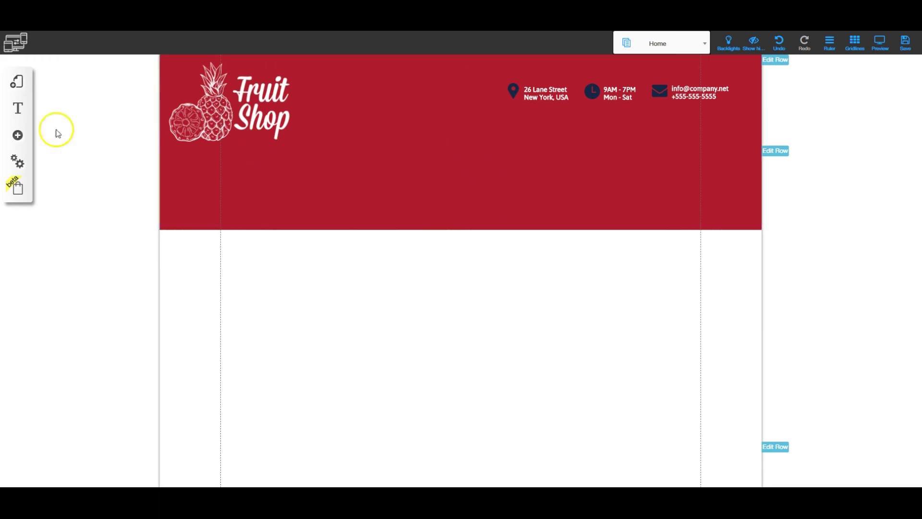
Add the Rounded (Grey) social bar and place it in the right column of the row below the header
left_click(18, 137)
left_click(71, 288)
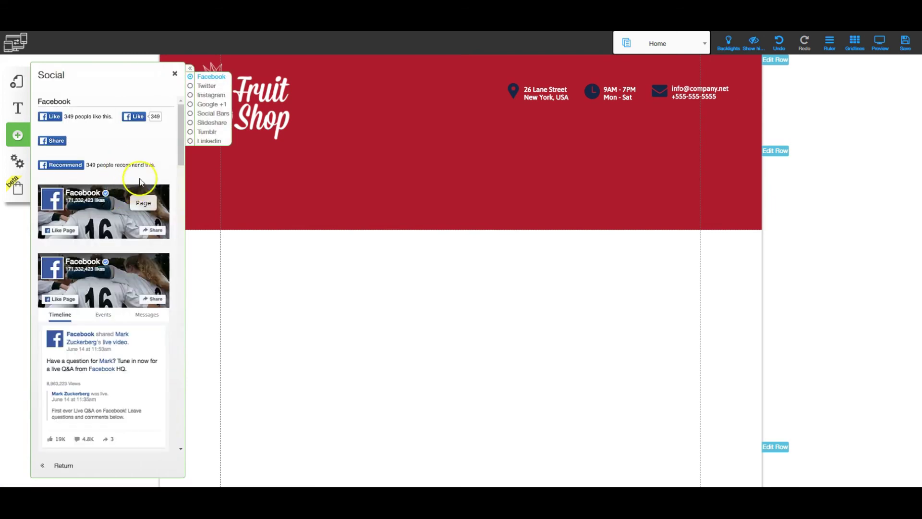
left_click(206, 117)
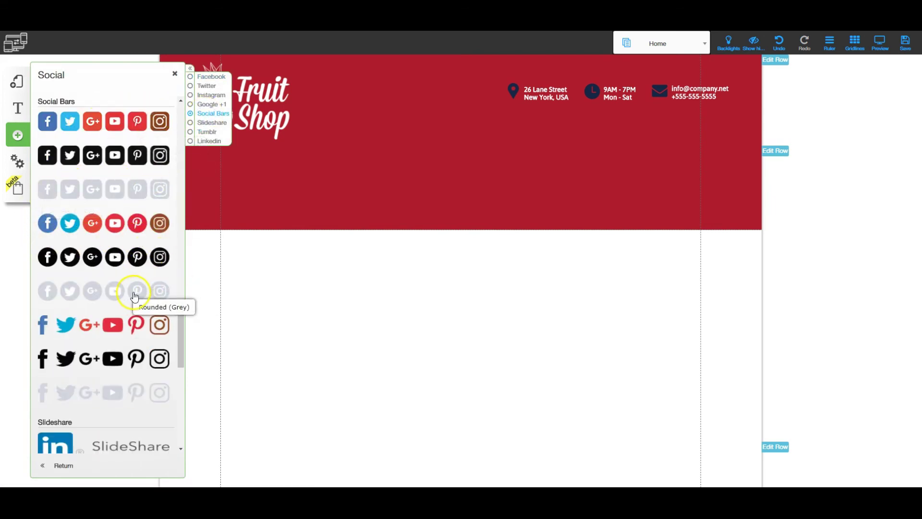
left_click(93, 291)
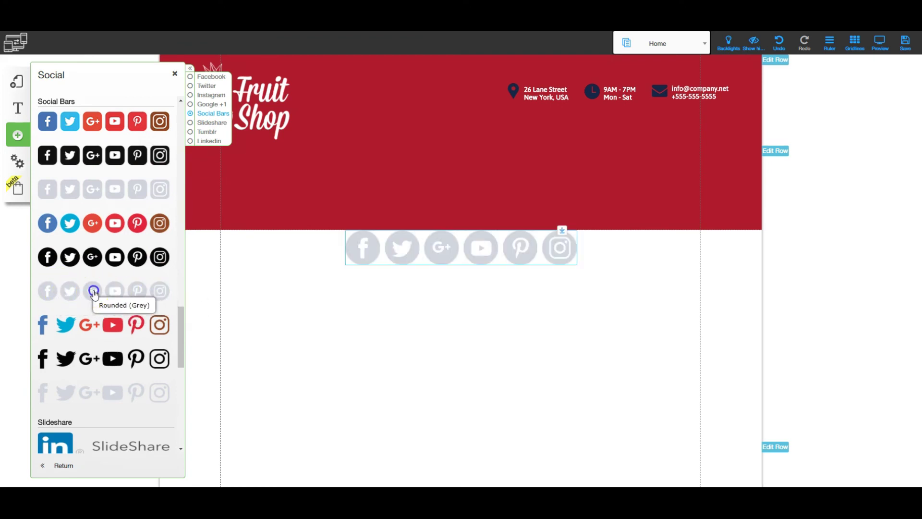
left_click(175, 76)
left_click_drag(470, 254, 626, 275)
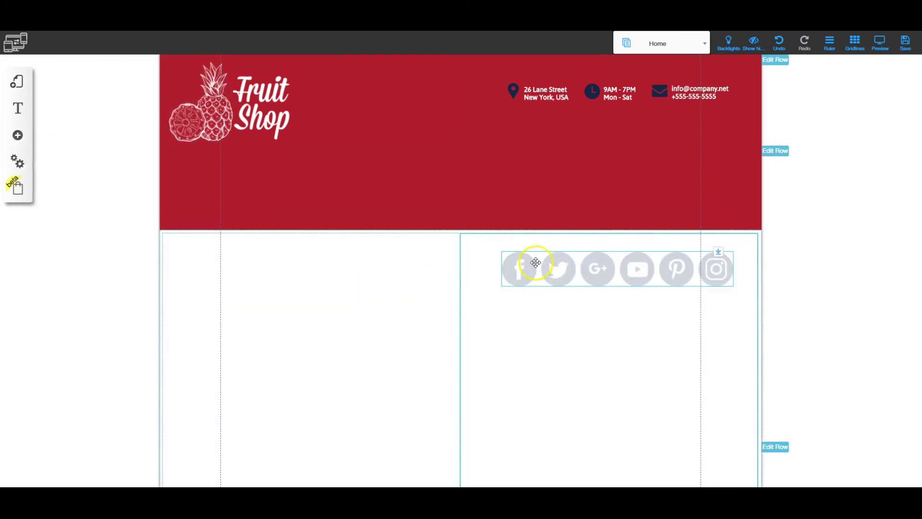
Set the social network bar's size to 43 px and its spacing to 15 px
left_click(546, 275)
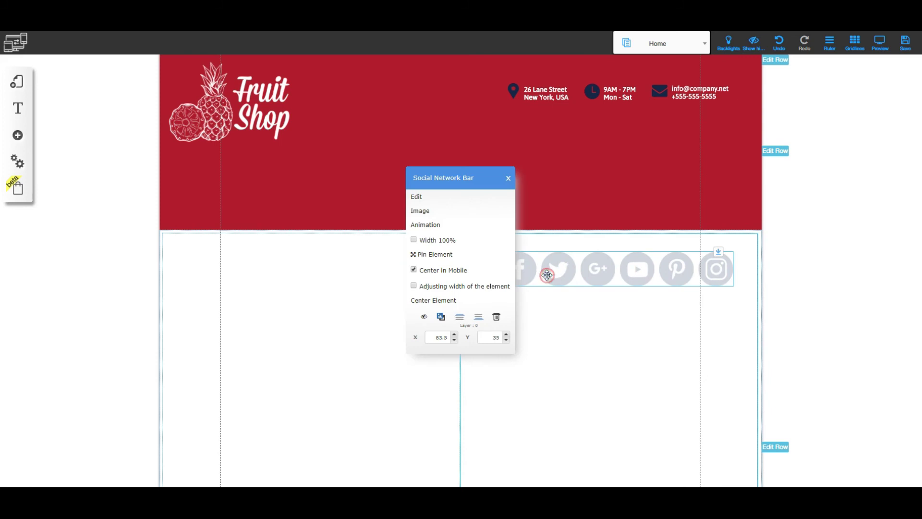
left_click(419, 197)
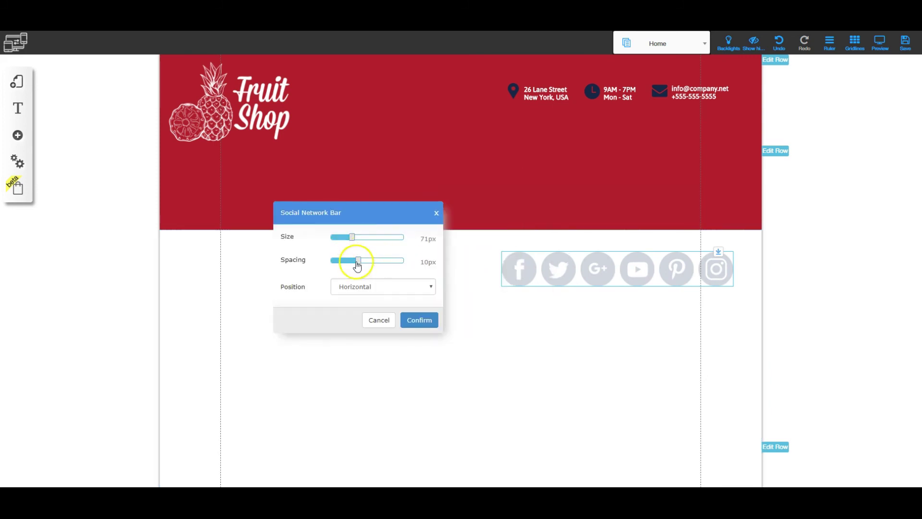
mouse_move(354, 244)
left_mouse_down()
mouse_move(340, 243)
mouse_move(398, 243)
mouse_move(344, 250)
left_mouse_up()
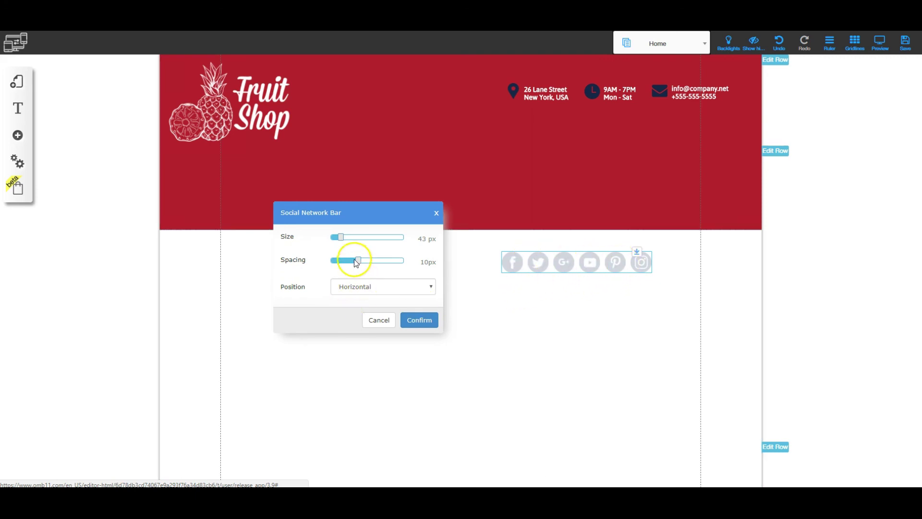
mouse_move(358, 264)
left_mouse_down()
mouse_move(324, 267)
mouse_move(406, 266)
mouse_move(351, 264)
left_mouse_up()
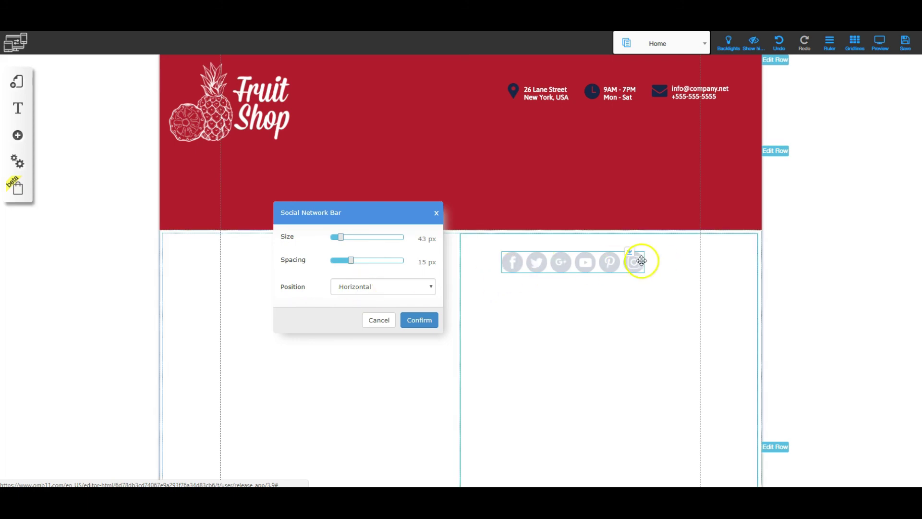
Try the Vertical position on the social network bar, return it to Horizontal and confirm the settings
left_click(358, 287)
left_click(356, 306)
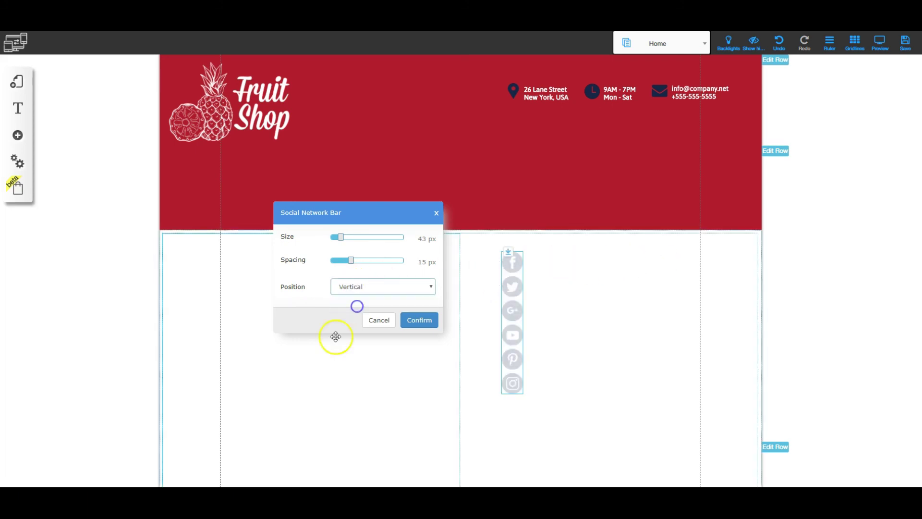
left_click(353, 288)
left_click(350, 296)
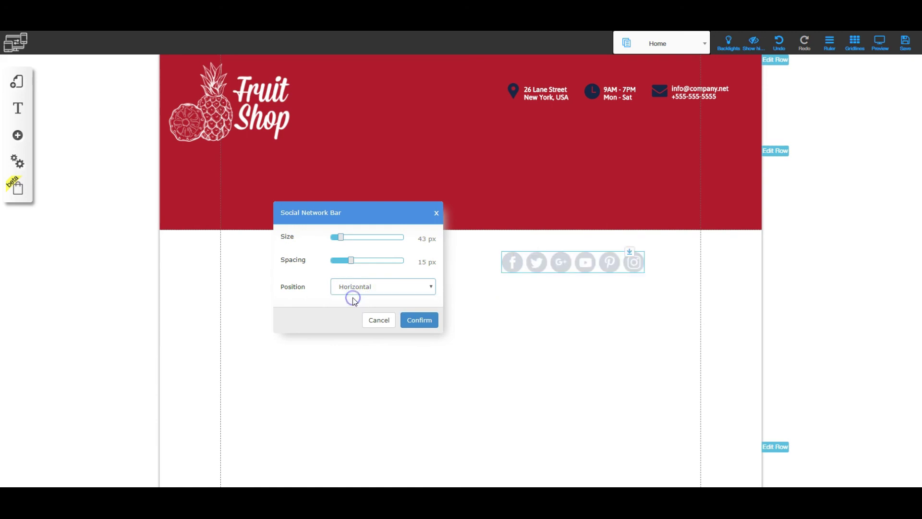
left_click(424, 322)
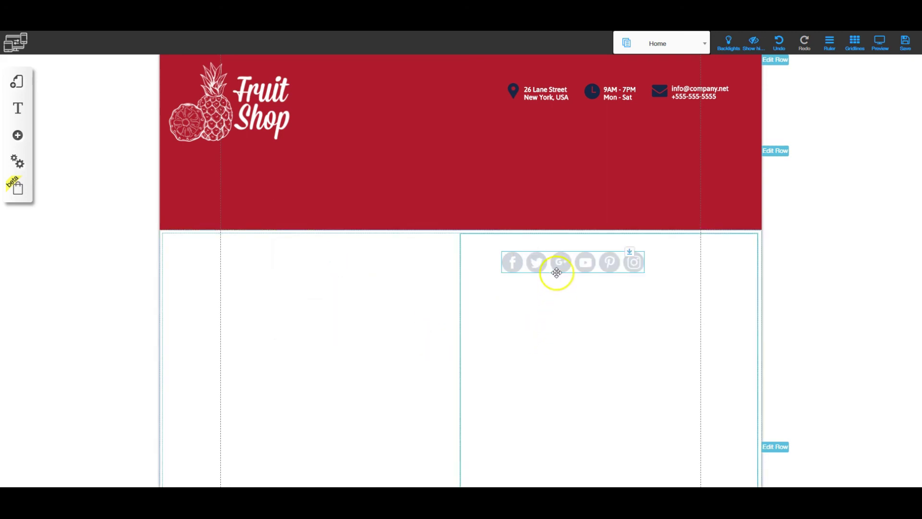
Move the social bar into the header below the contact details, and shift the Fruit Shop logo left and back
left_click_drag(558, 267, 611, 159)
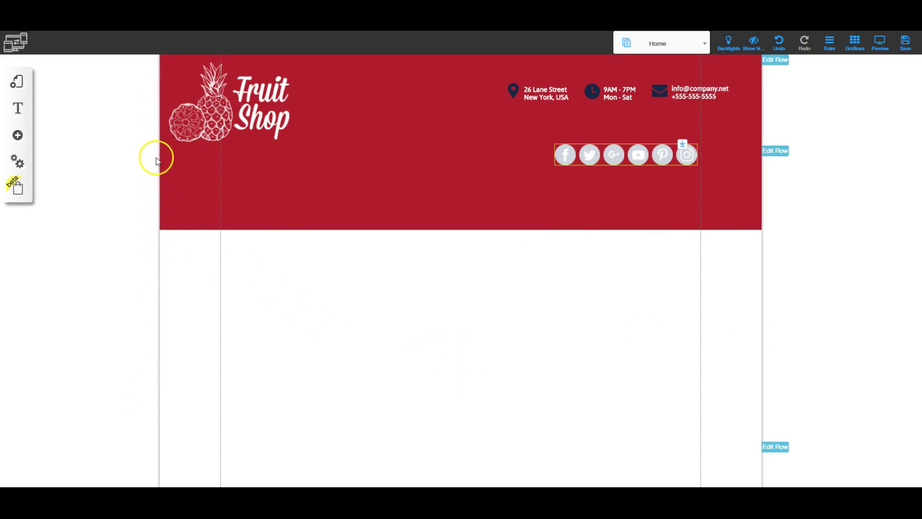
left_click_drag(241, 120, 202, 118)
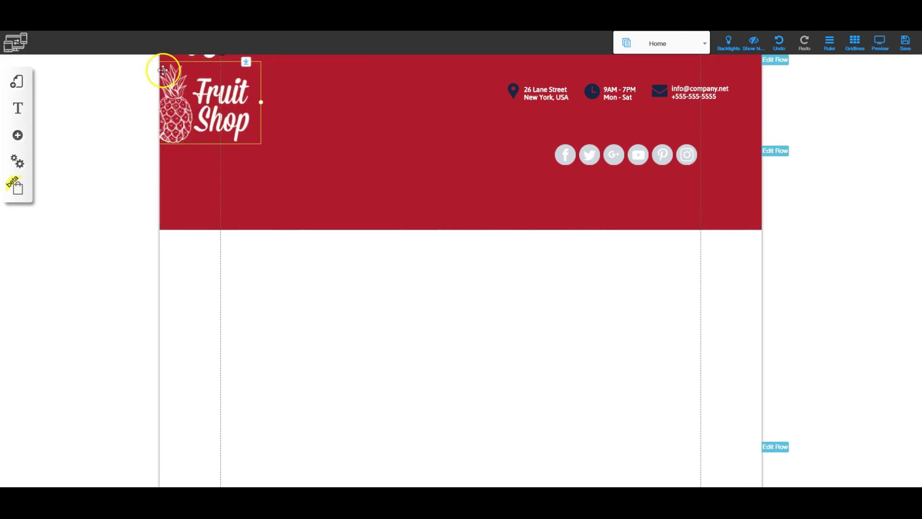
left_click_drag(189, 111, 230, 110)
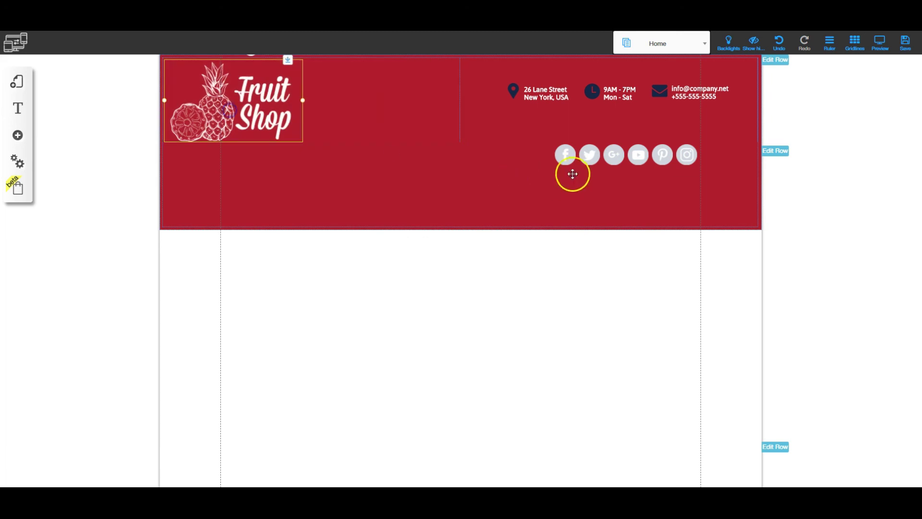
Move the social bar beside the Fruit Shop logo and add a column to the header's empty lower area
left_click_drag(638, 157, 463, 179)
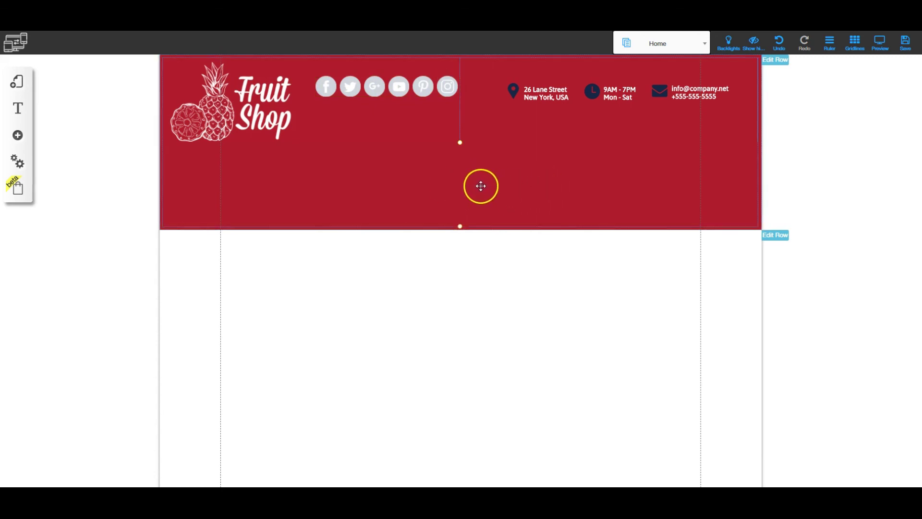
left_click(481, 185)
left_click(413, 187)
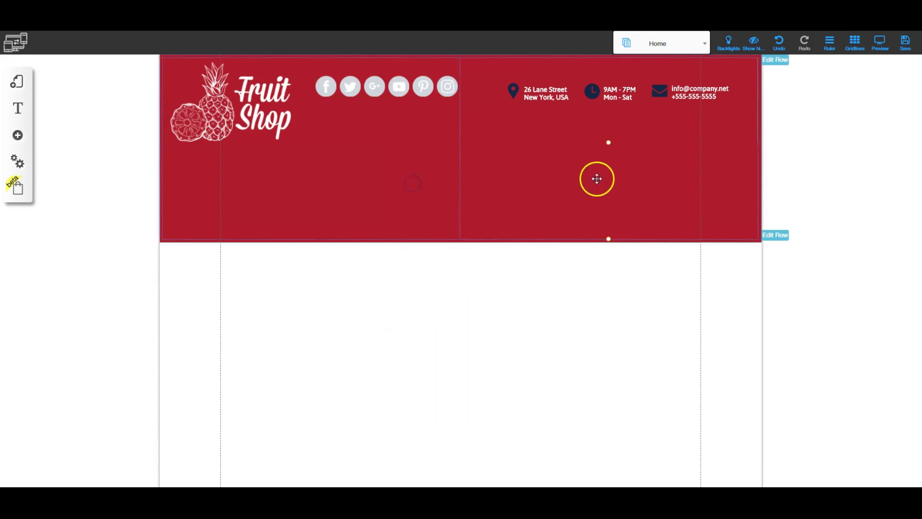
Place the social bar in the header's lower right column and shorten that area to just below the icons
left_click_drag(397, 86, 696, 157)
left_click_drag(609, 240, 604, 176)
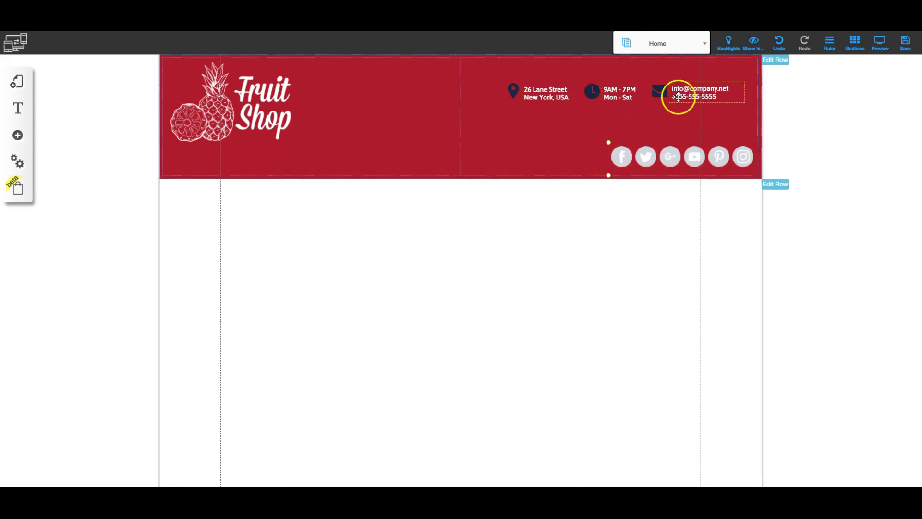
Lower the header's contact icons and texts, align them on a horizontal guide and remove the guide
left_click_drag(705, 91, 615, 107)
left_click_drag(547, 121, 502, 101)
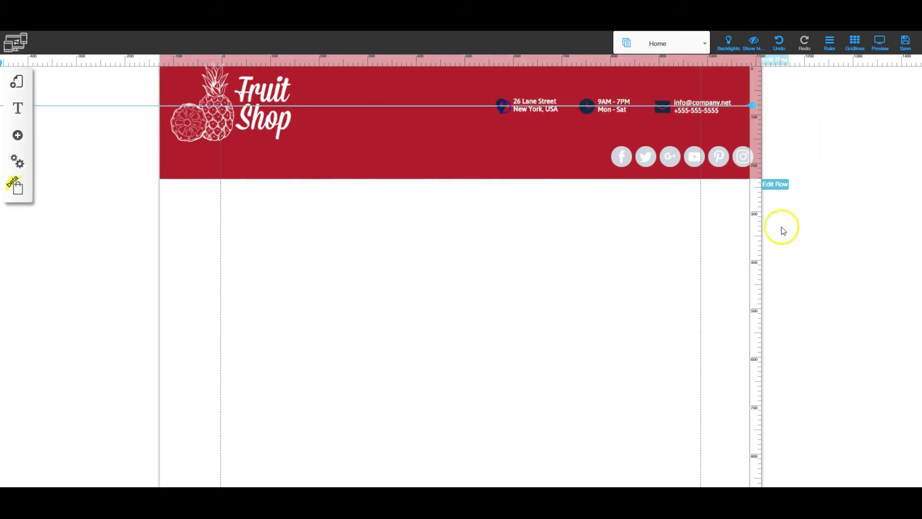
left_click(752, 106)
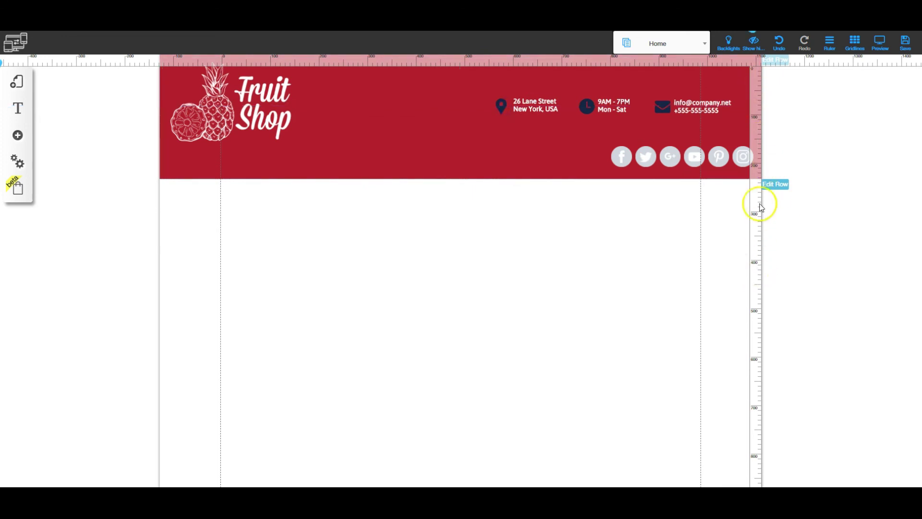
Shift the social bar left so its right edge lines up with the contact e-mail text
left_click_drag(696, 157, 674, 157)
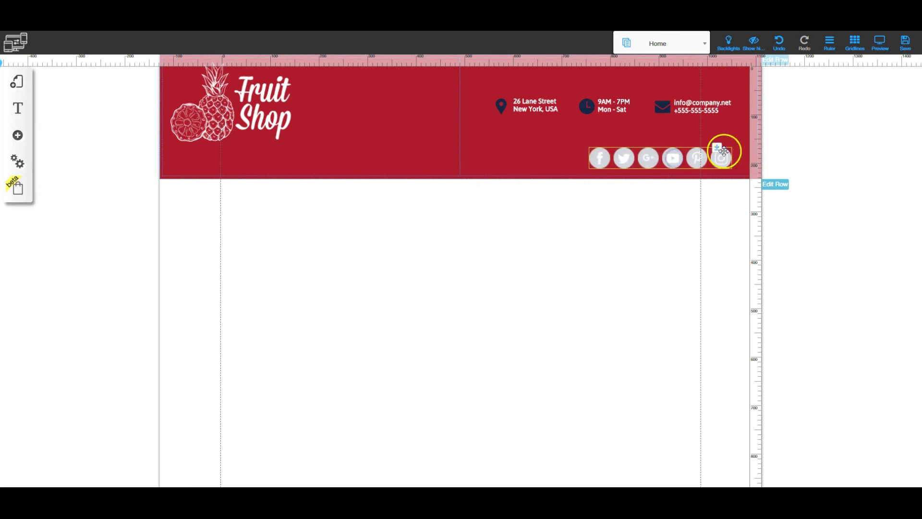
left_click(796, 150)
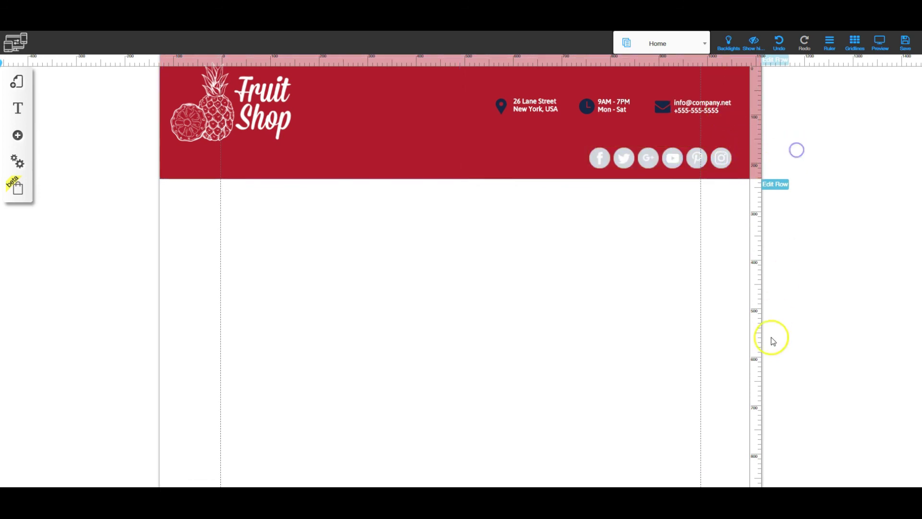
With the rulers hidden, shrink the Fruit Shop logo slightly and reduce the height of the red header
left_click(833, 45)
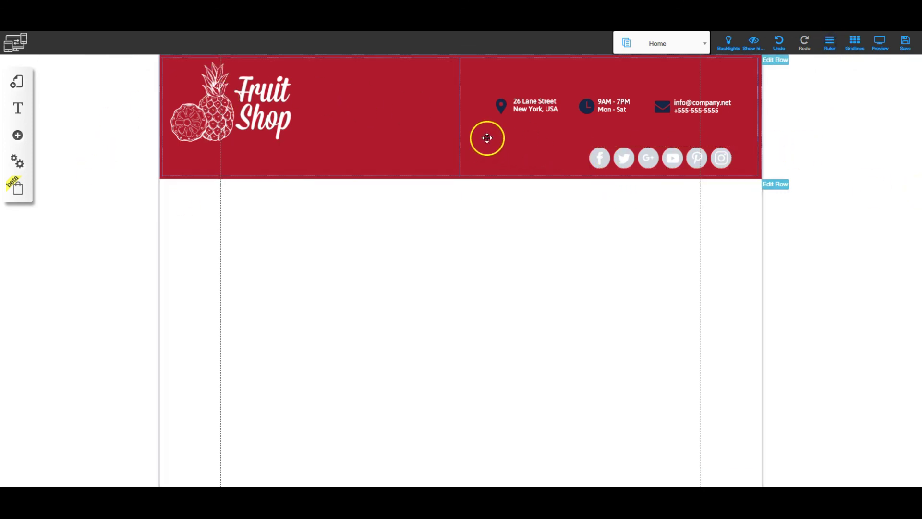
left_click_drag(495, 131, 606, 139)
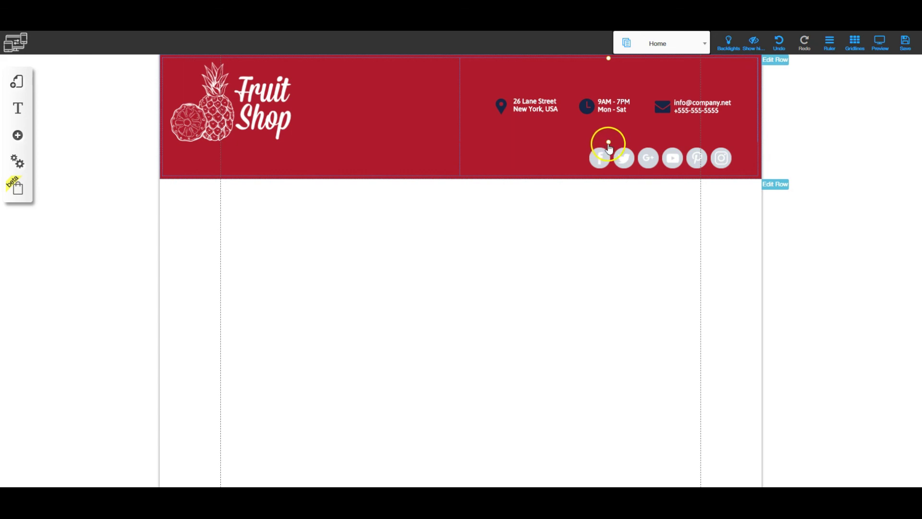
left_click_drag(430, 146, 301, 143)
left_click_drag(478, 151, 311, 168)
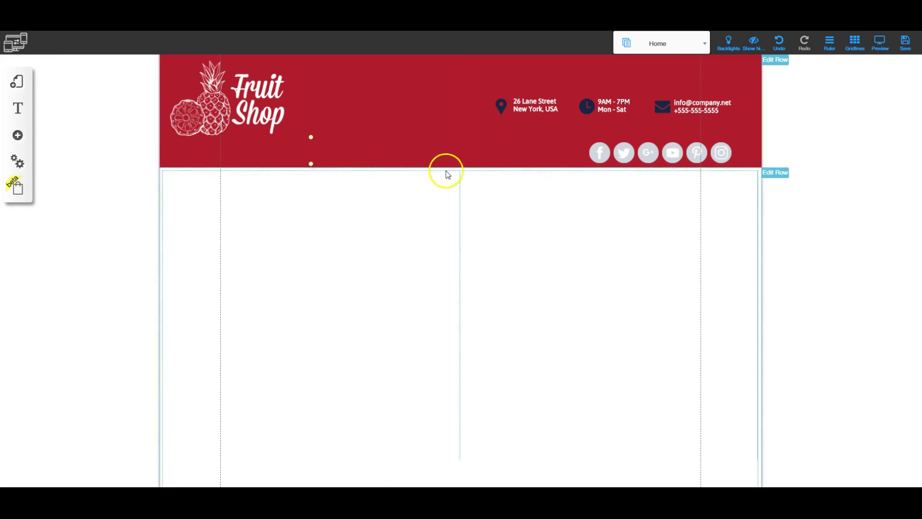
Reduce the social bar's icon size to 37 px and shift the bar slightly up and right beneath the contact e-mail text
left_click(661, 158)
left_click_drag(661, 158, 752, 388)
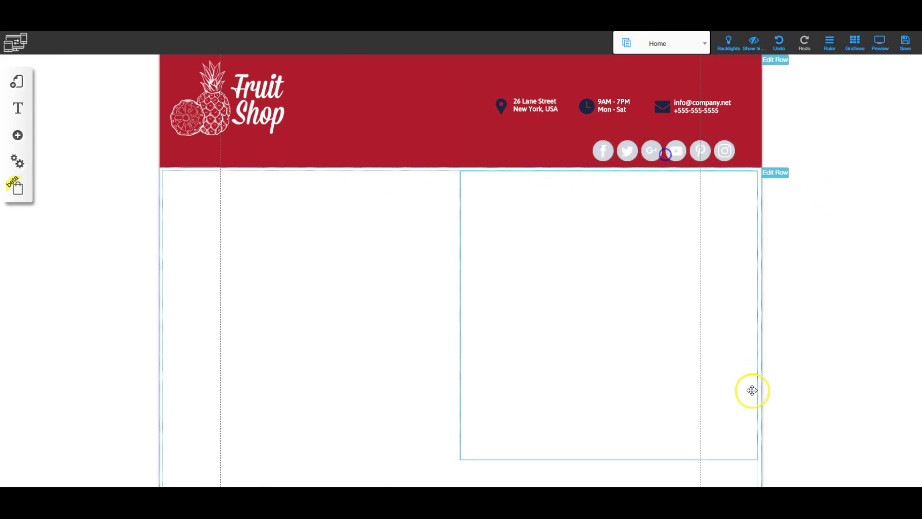
left_click_drag(752, 390, 651, 151)
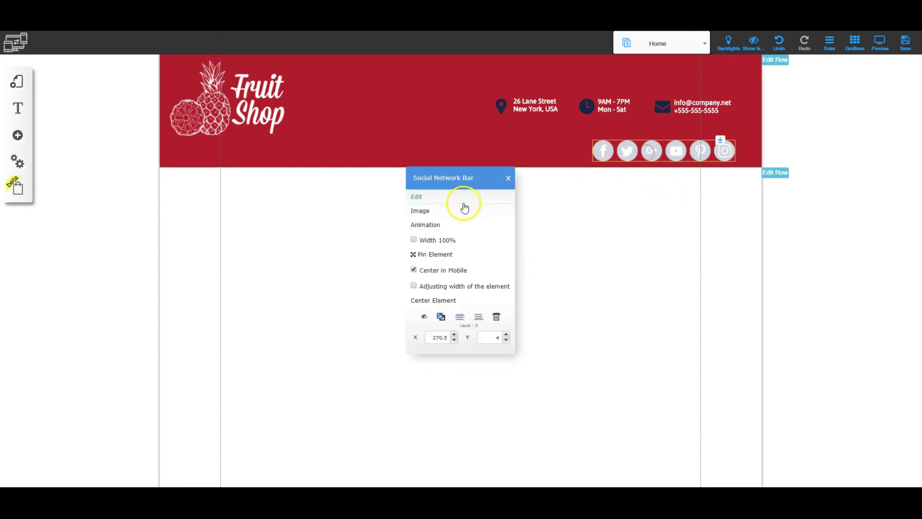
left_click(417, 197)
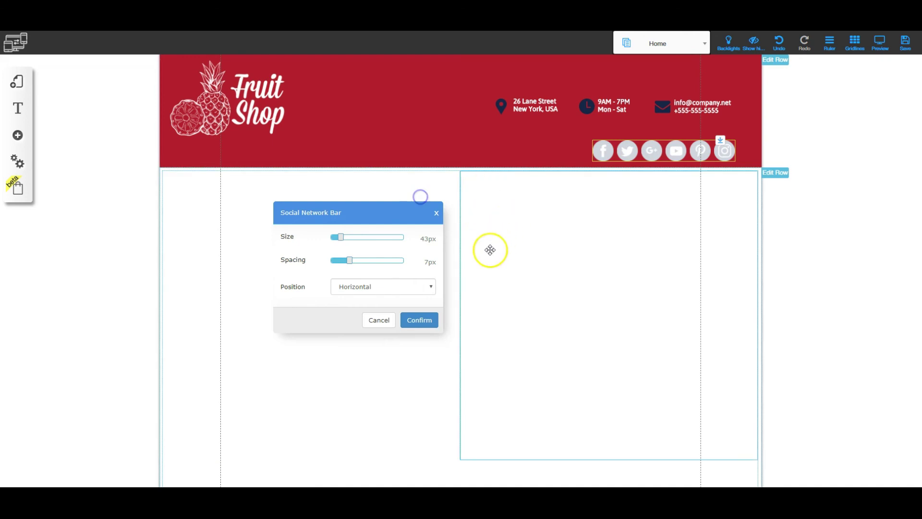
left_click_drag(338, 236, 341, 240)
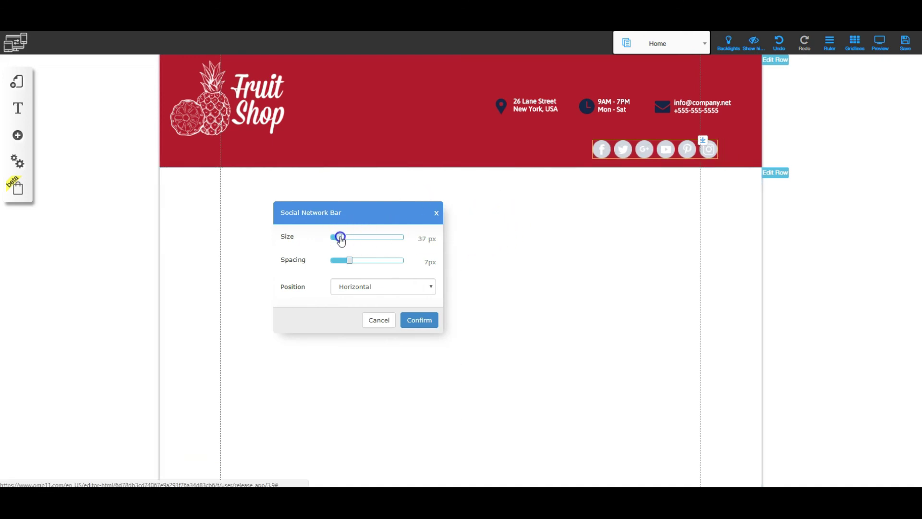
left_click(418, 320)
left_click_drag(665, 151, 682, 151)
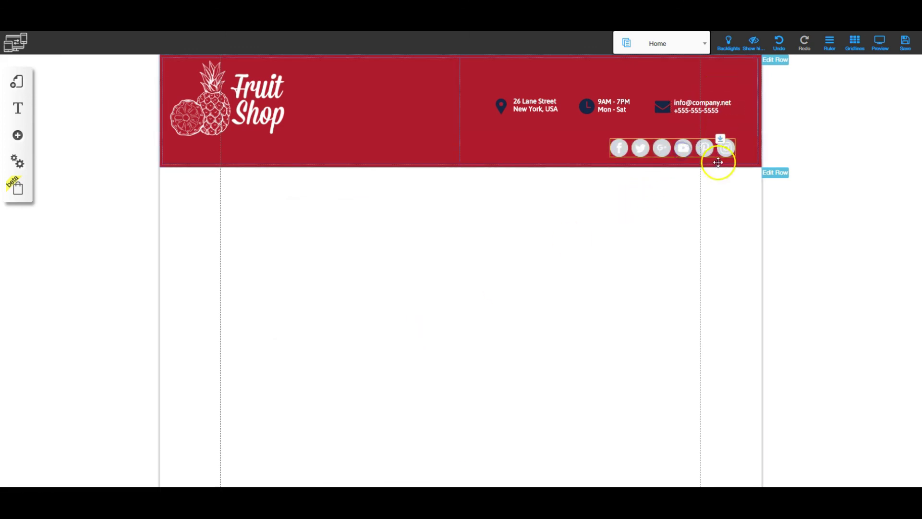